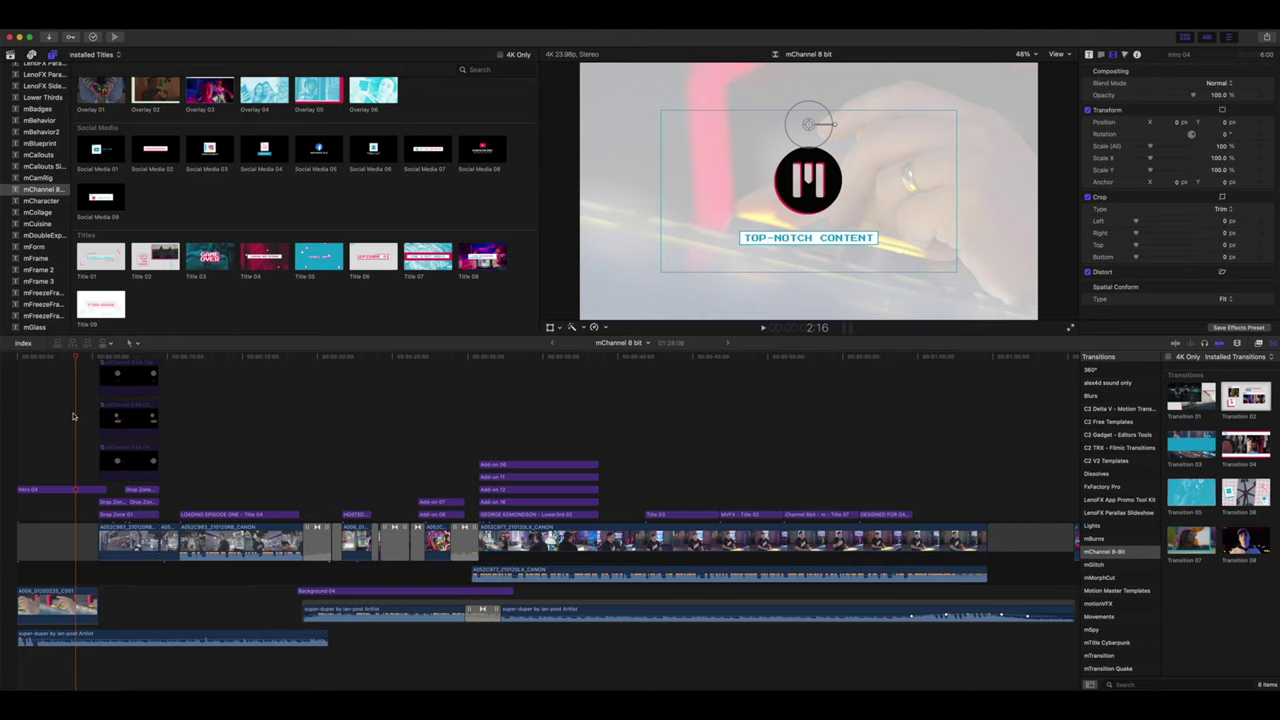
- Show Intro 04's title parameters: Logo intro type, Content Scale 200, text 'LOADING, PLEASE WAIT...'
left_click_drag(75, 360, 13, 370)
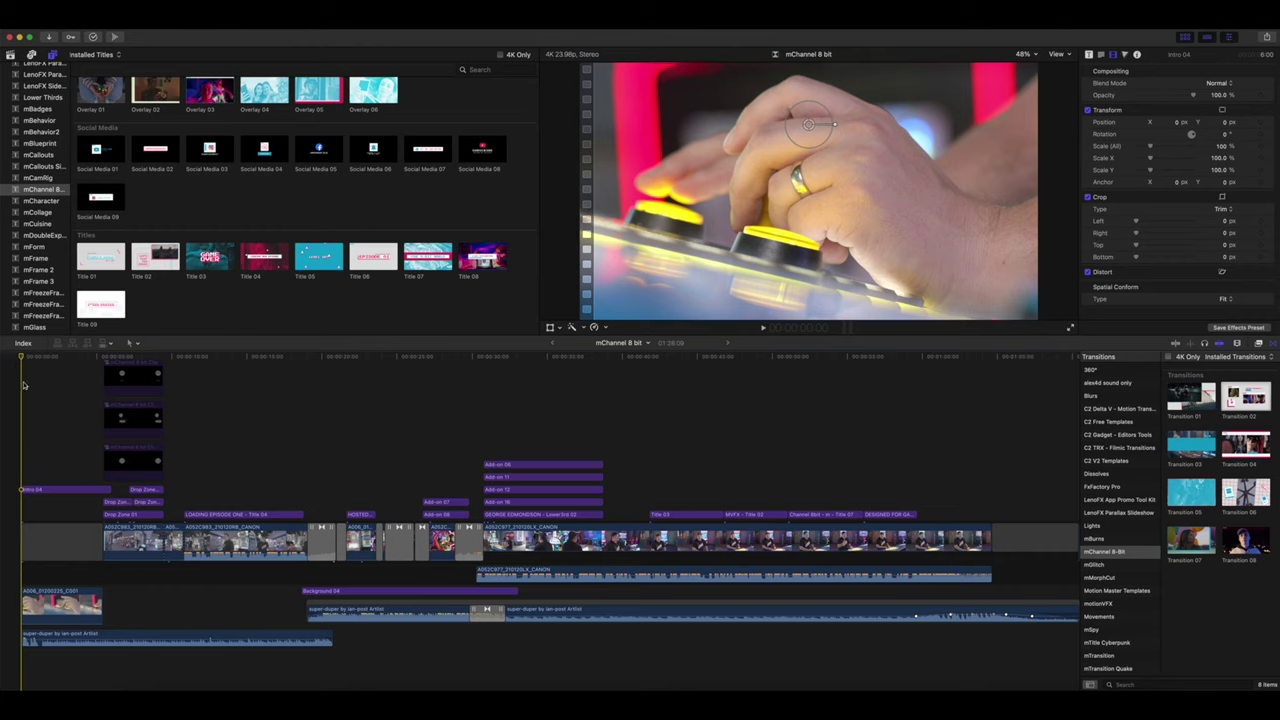
left_click(77, 491)
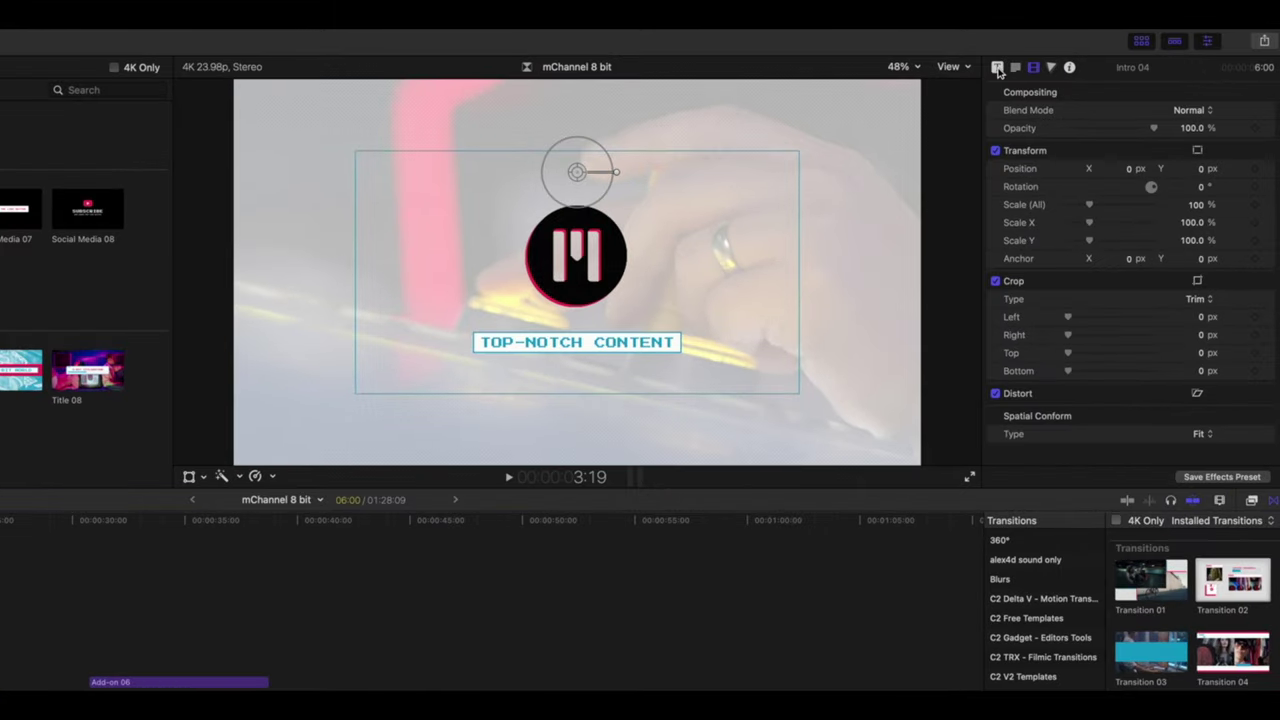
left_click(997, 68)
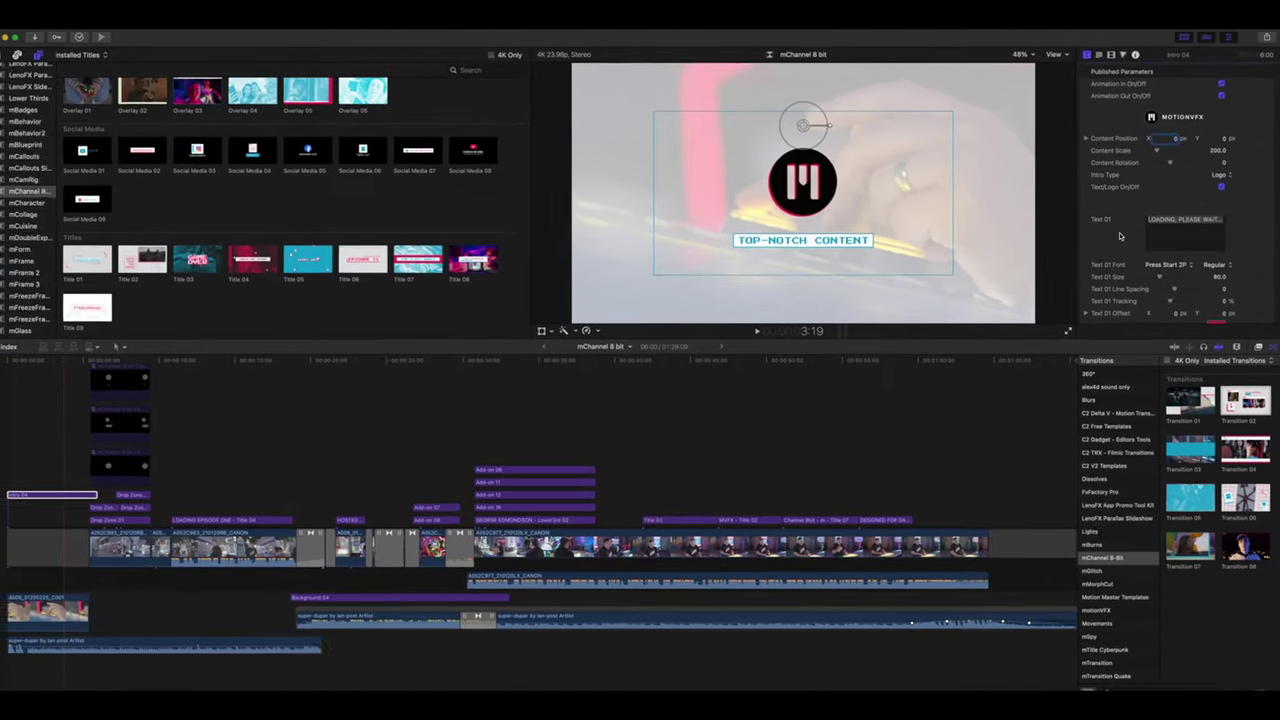
- At the loading box, raise Intro 04's Progress Bar Height to 598
left_click(45, 362)
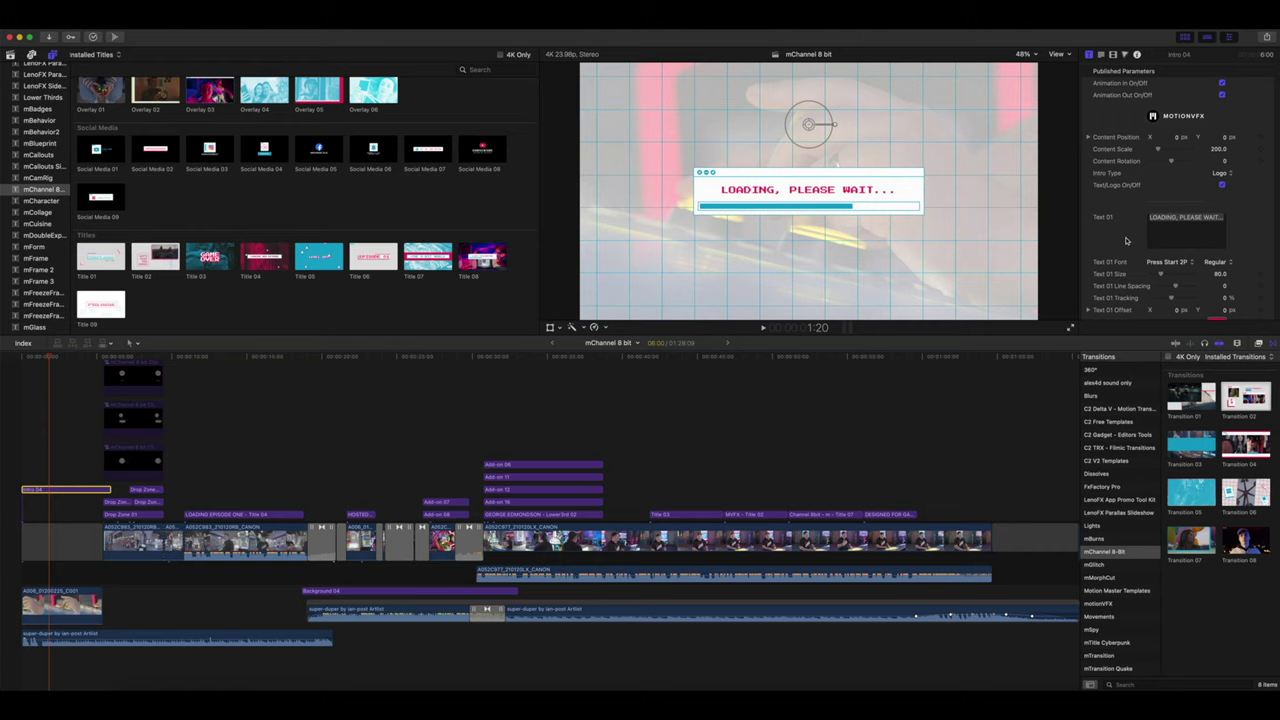
scroll(1125, 240, "down", 5)
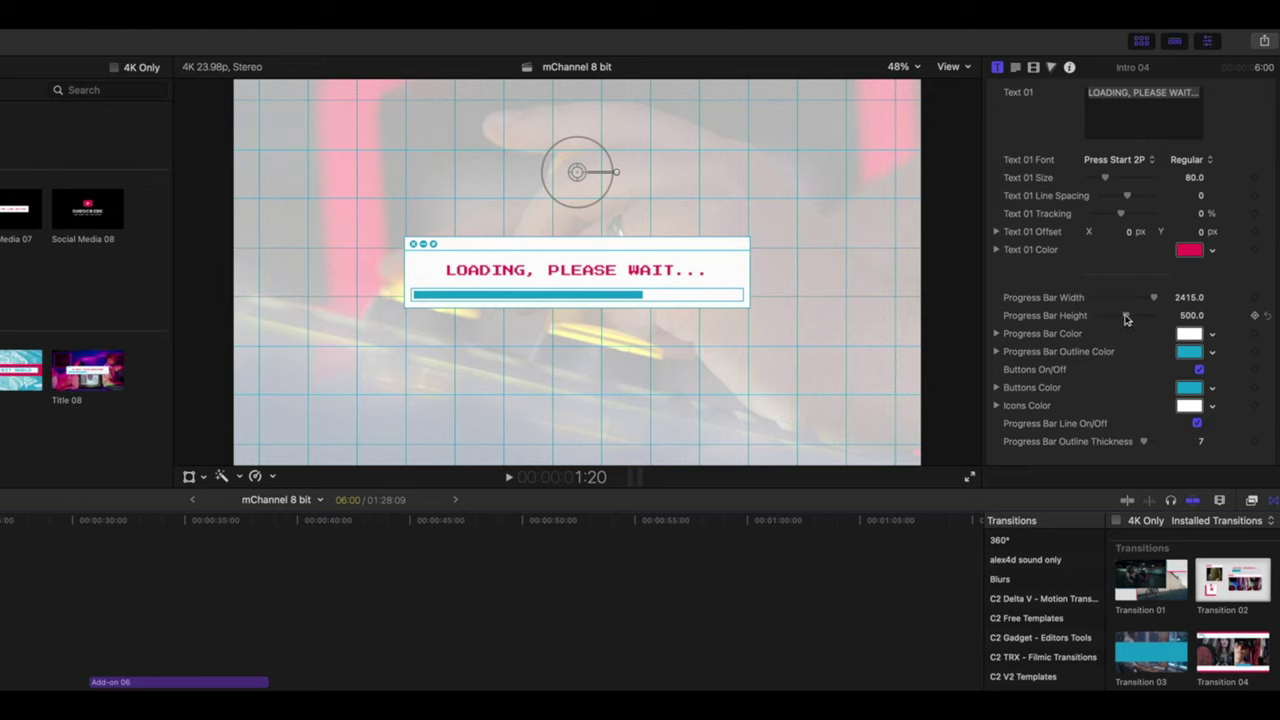
mouse_move(1125, 316)
left_mouse_down()
mouse_move(1167, 318)
mouse_move(1132, 320)
left_mouse_up()
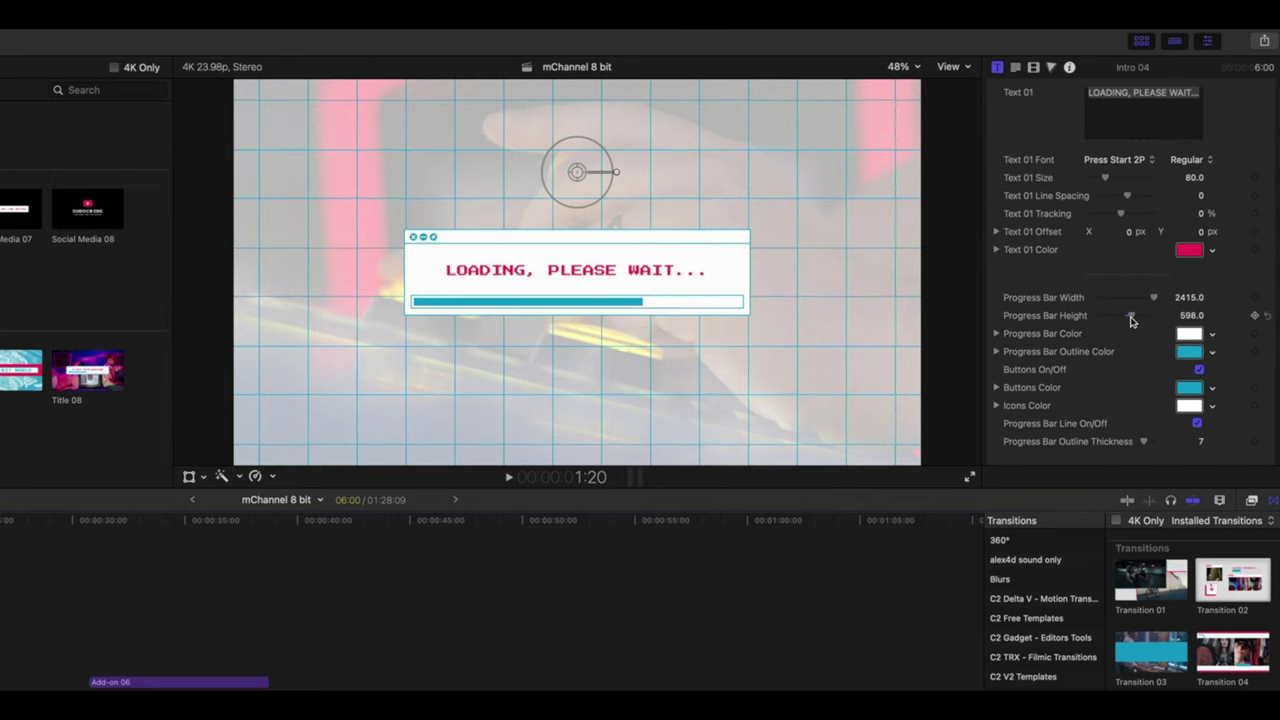
- Keep the progress bar outline cyan and thin its Outline Thickness to 5
left_click(1189, 351)
mouse_move(1110, 566)
left_mouse_down()
mouse_move(1120, 524)
mouse_move(1100, 502)
mouse_move(1112, 572)
mouse_move(1092, 566)
left_mouse_up()
left_click(1072, 427)
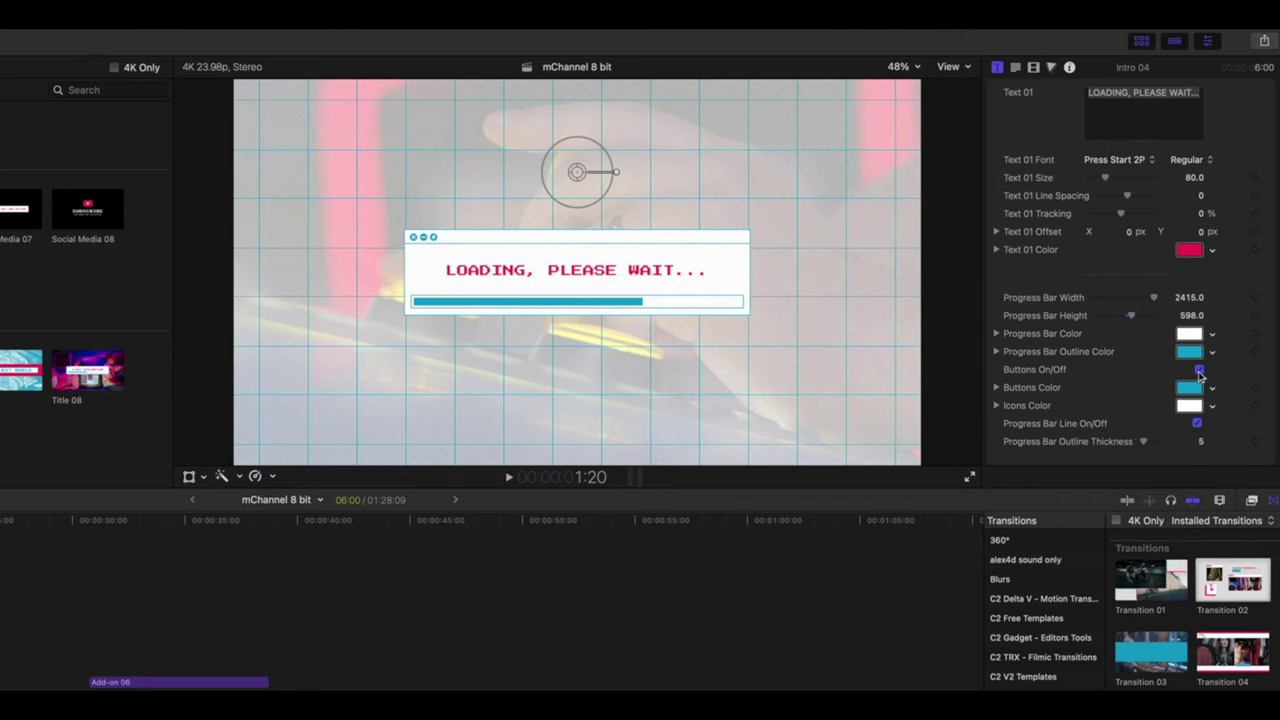
scroll(1150, 415, "down", 5)
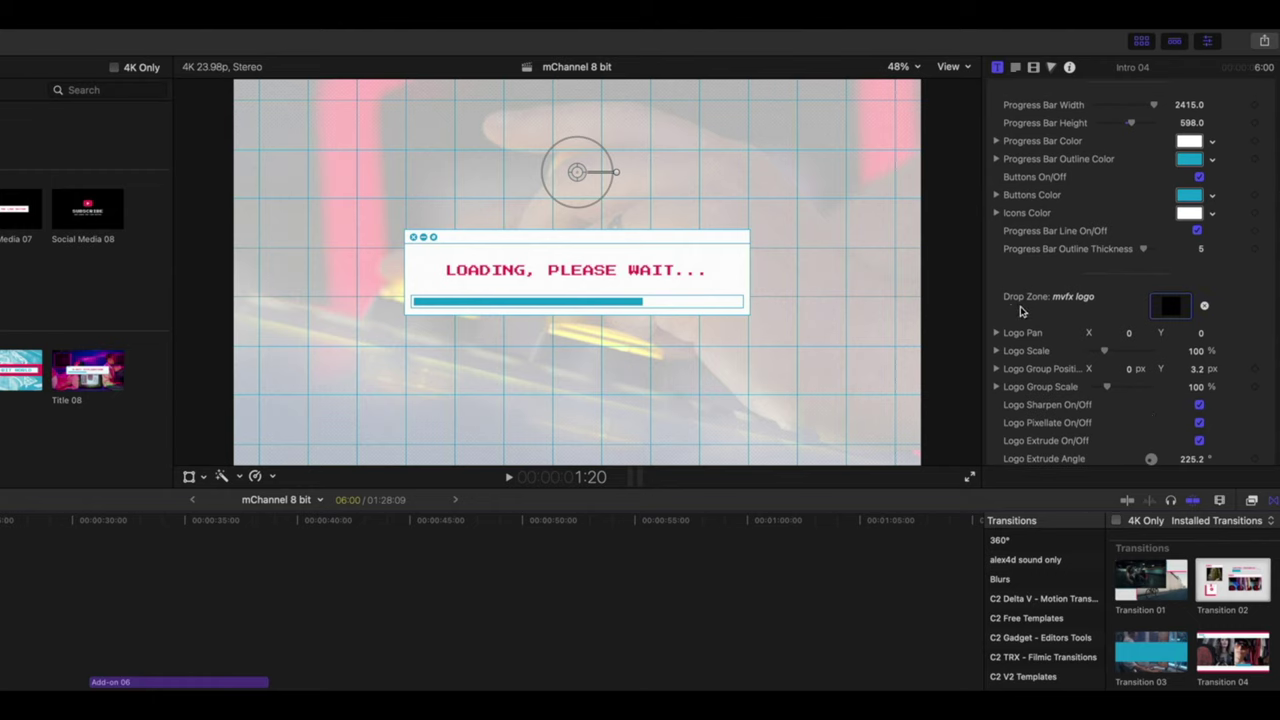
key("space")
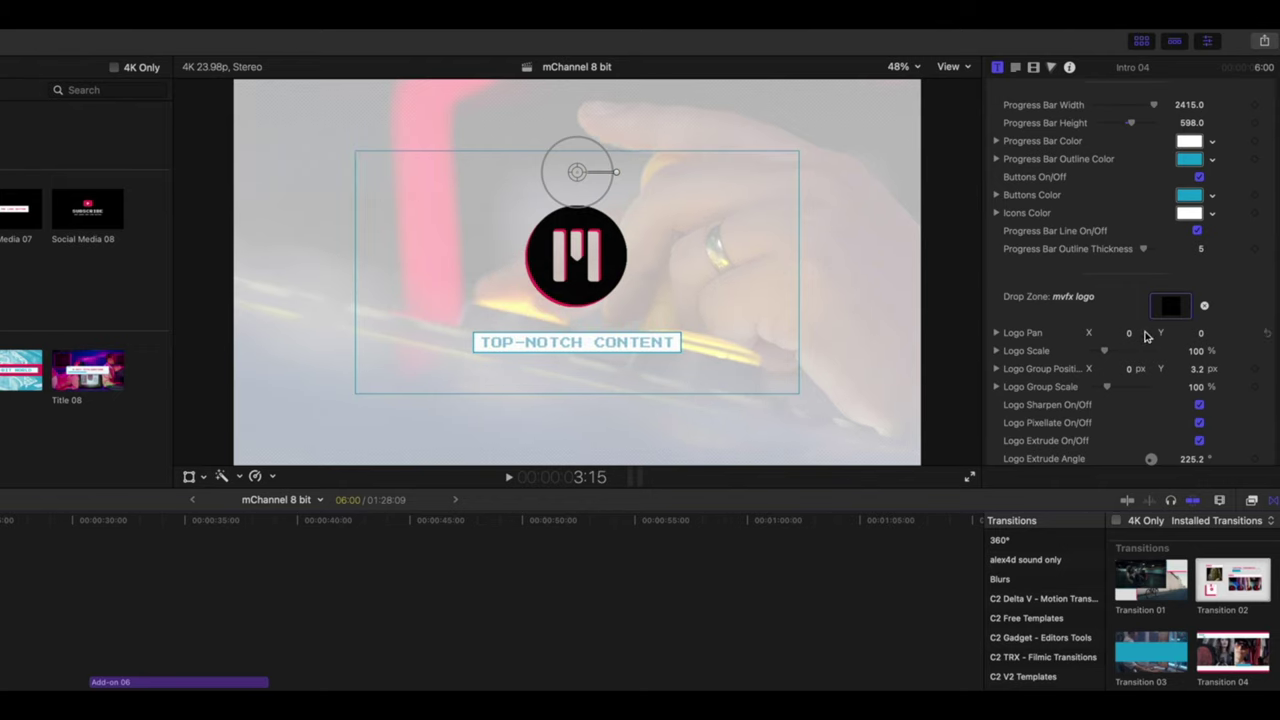
- Scale the pixel M logo and TOP-NOTCH CONTENT caption with the viewer's scale ring
left_click_drag(605, 200, 597, 195)
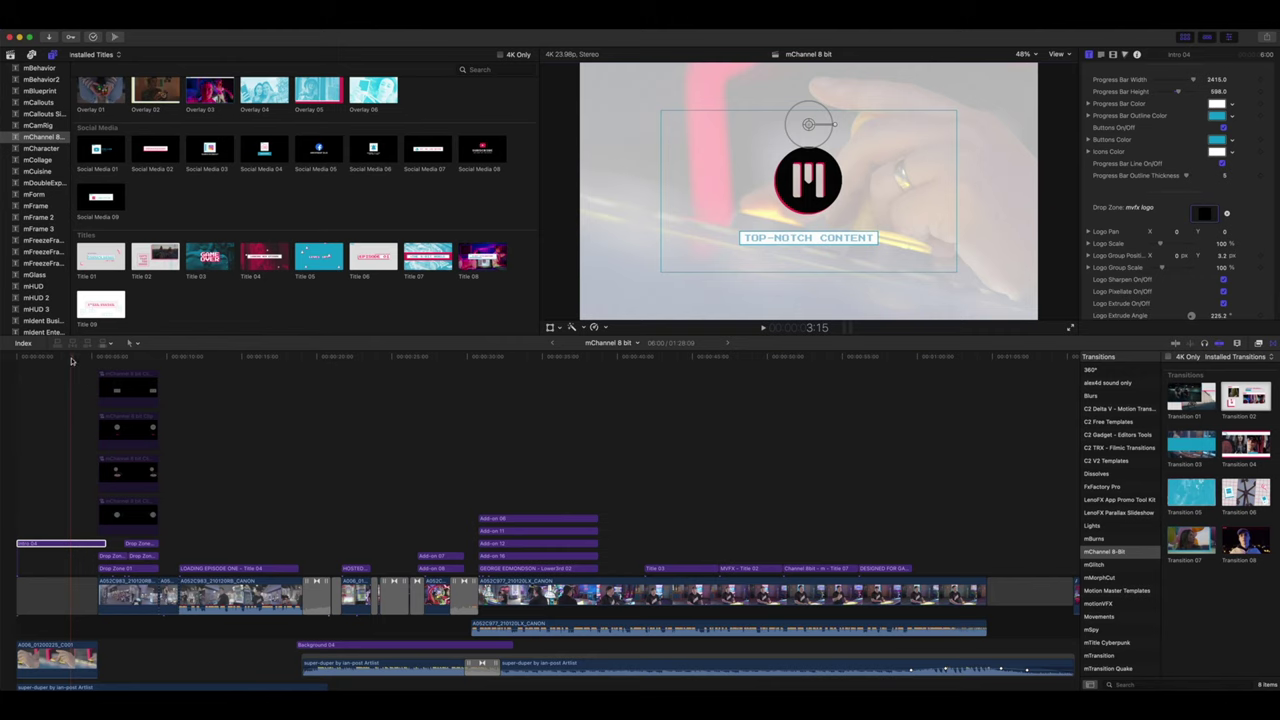
- Scrub into the arcade walkthrough and select the Drop Zone 01 title clips above it
left_click_drag(70, 360, 104, 362)
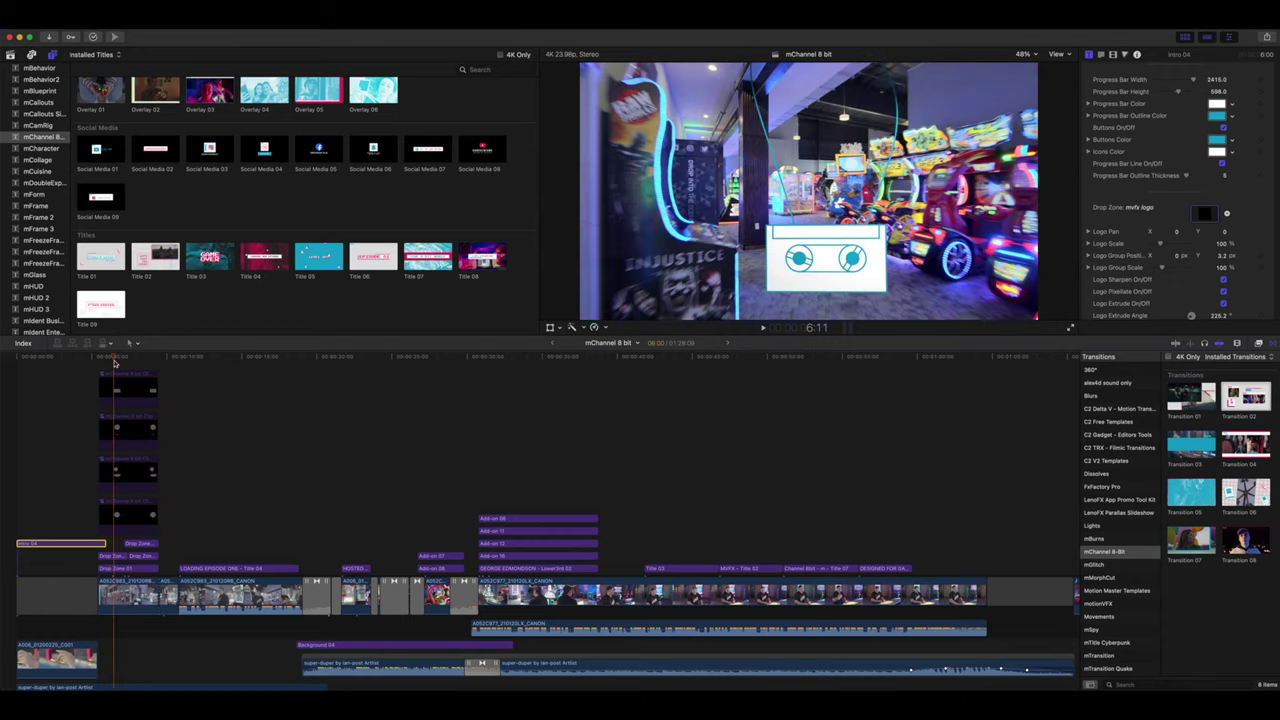
mouse_move(110, 363)
left_mouse_down()
mouse_move(153, 368)
mouse_move(111, 363)
left_mouse_up()
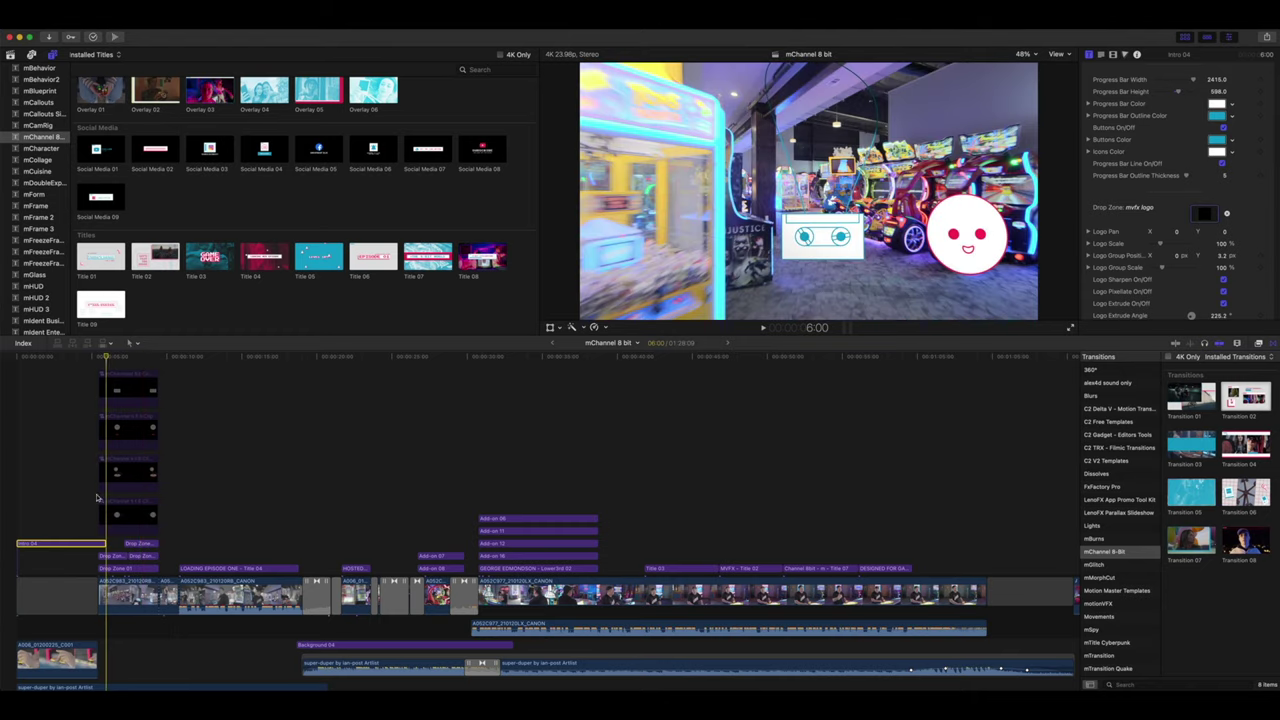
left_click(105, 598)
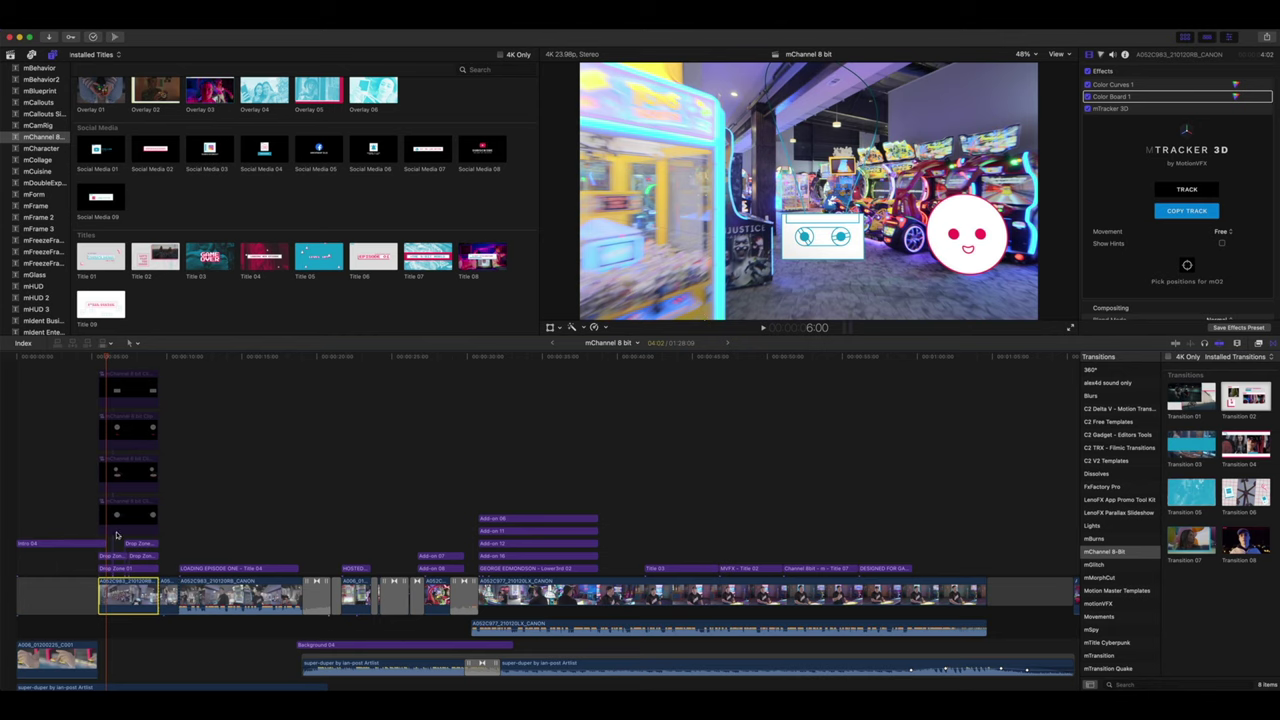
left_click(106, 568)
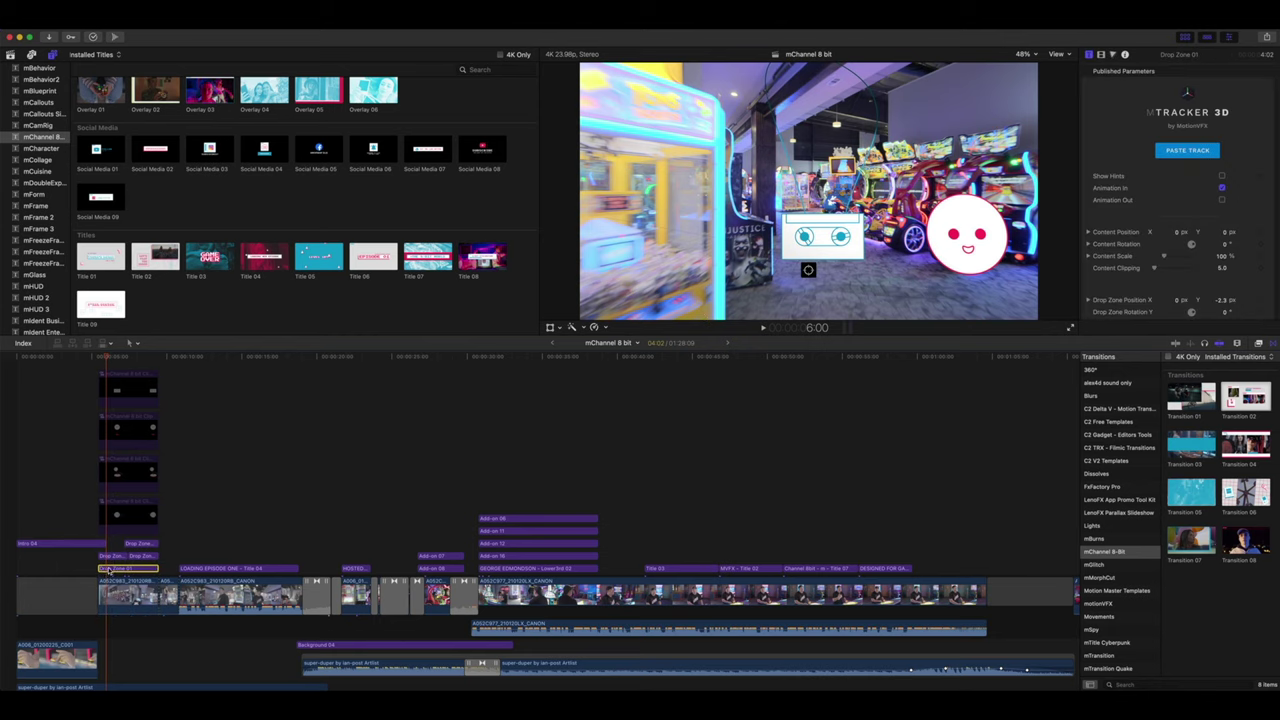
left_click(111, 556)
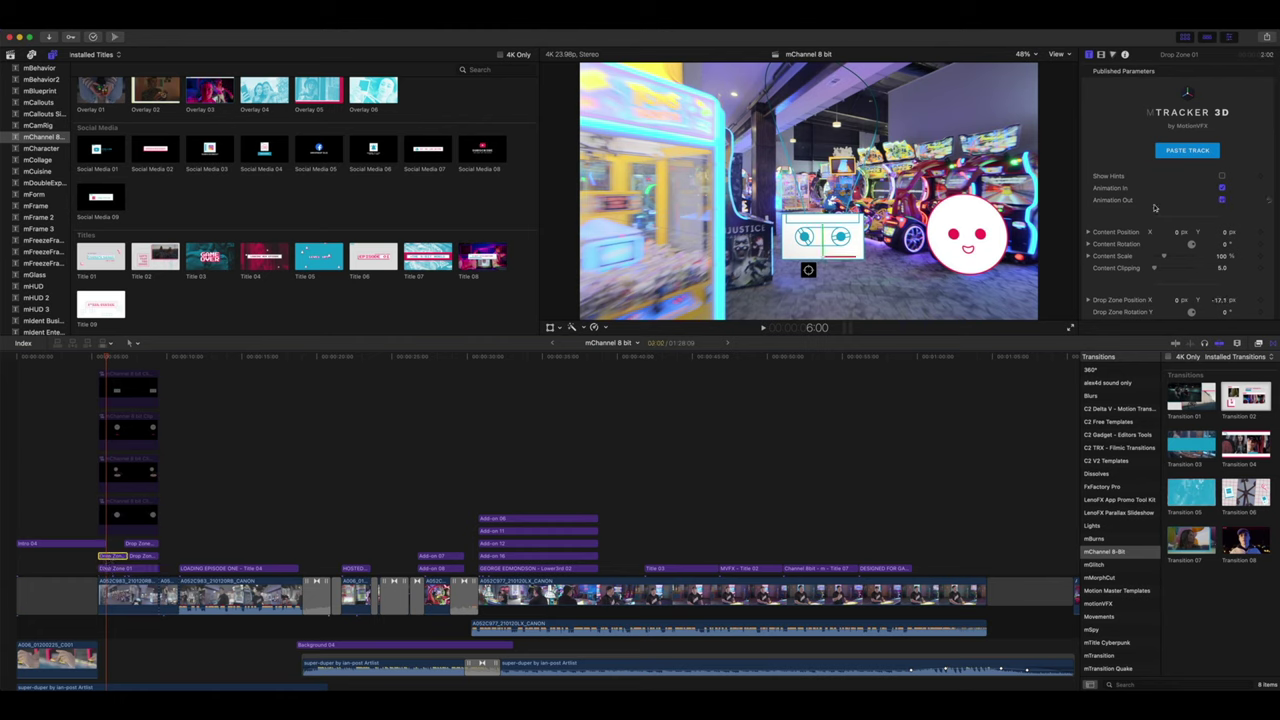
scroll(1155, 207, "down", 4)
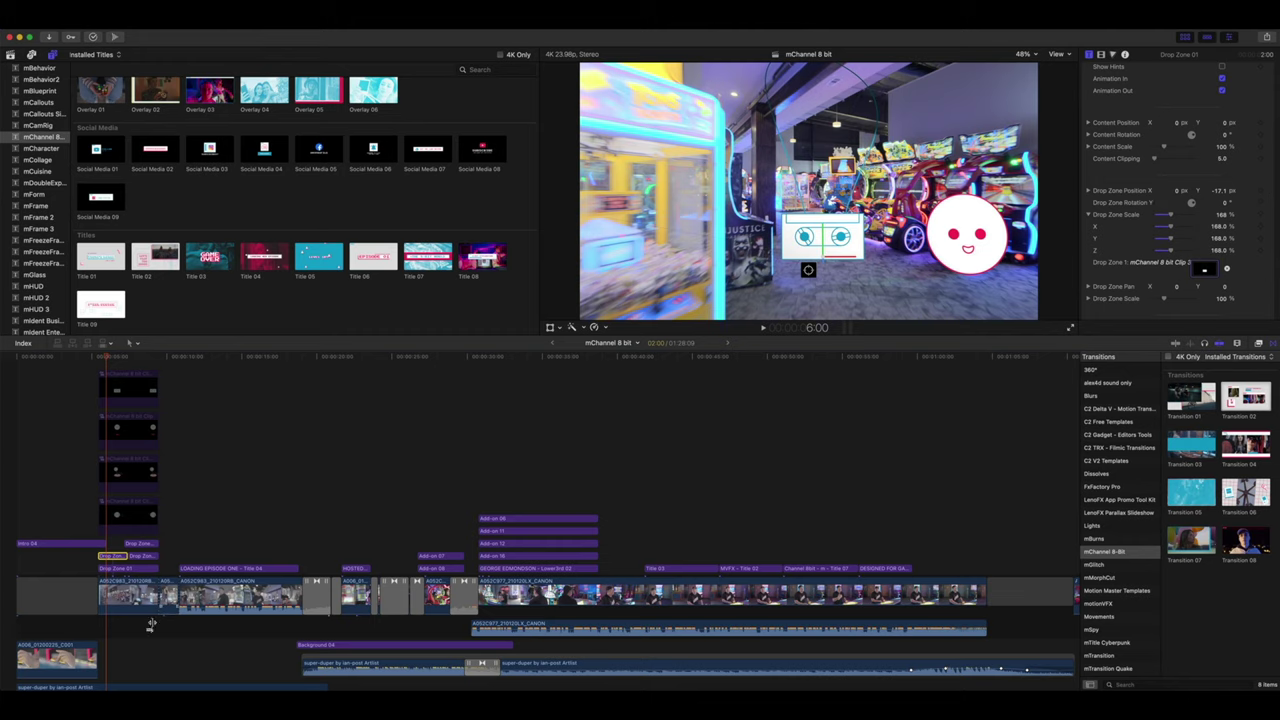
- Isolate the top add-on clip with Option-G and scrub through the tracked joystick add-on
left_click_drag(151, 623, 116, 549)
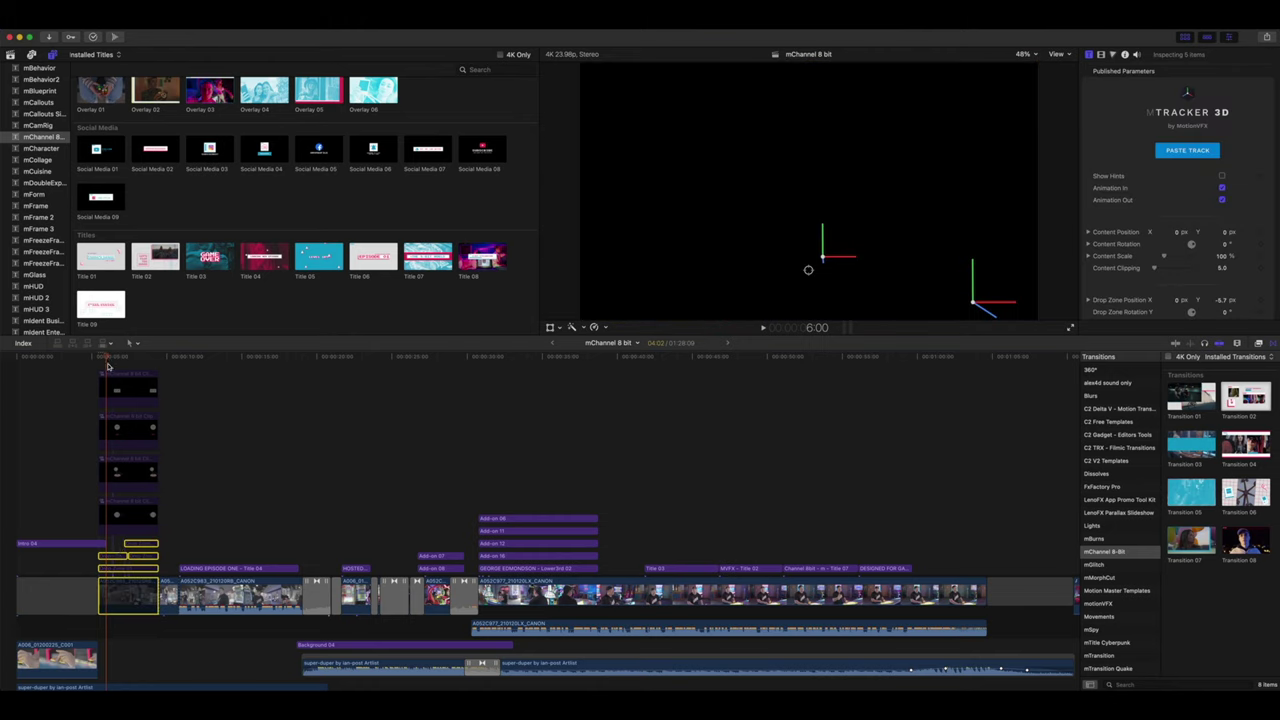
left_click(110, 380)
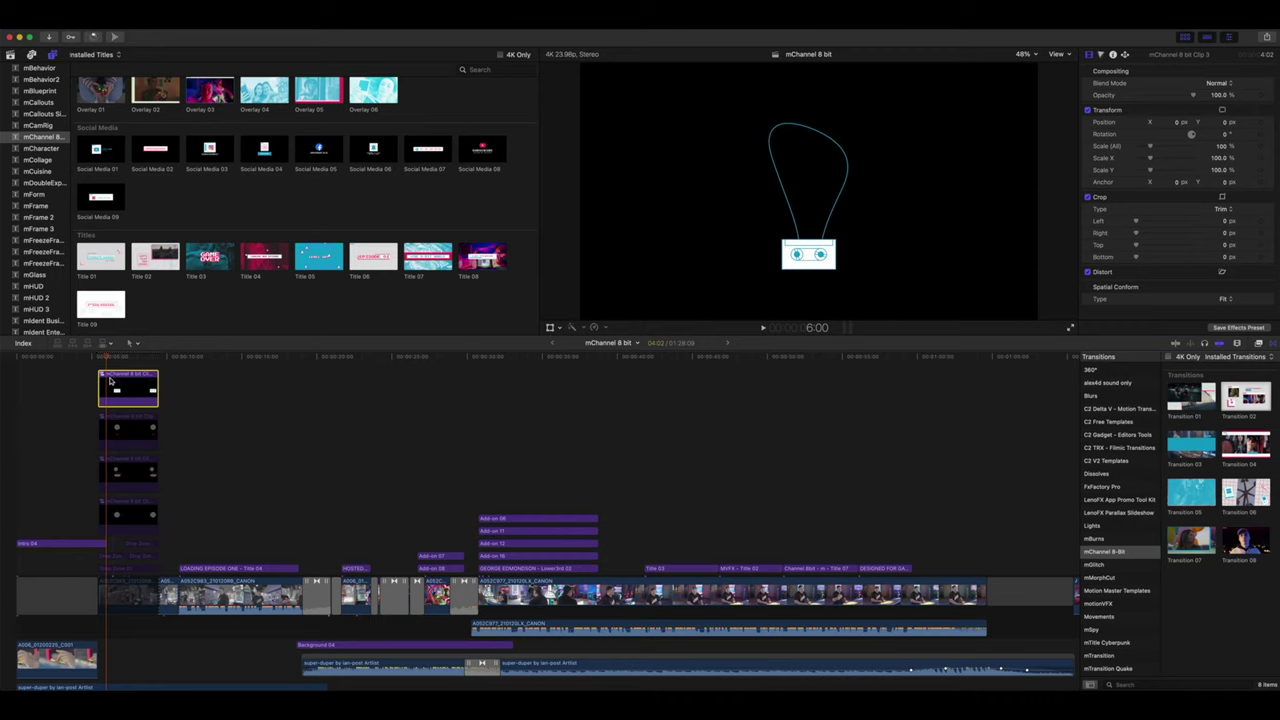
key("alt+g")
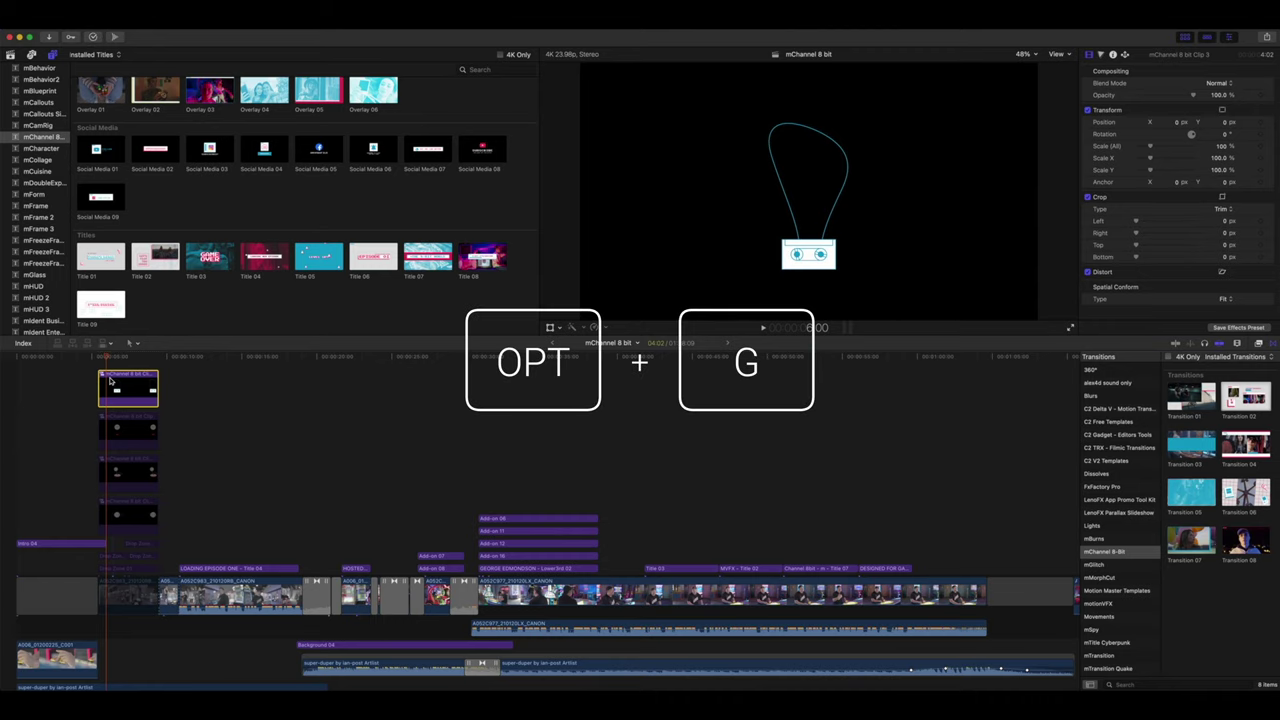
mouse_move(107, 357)
left_mouse_down()
mouse_move(145, 357)
mouse_move(113, 357)
left_mouse_up()
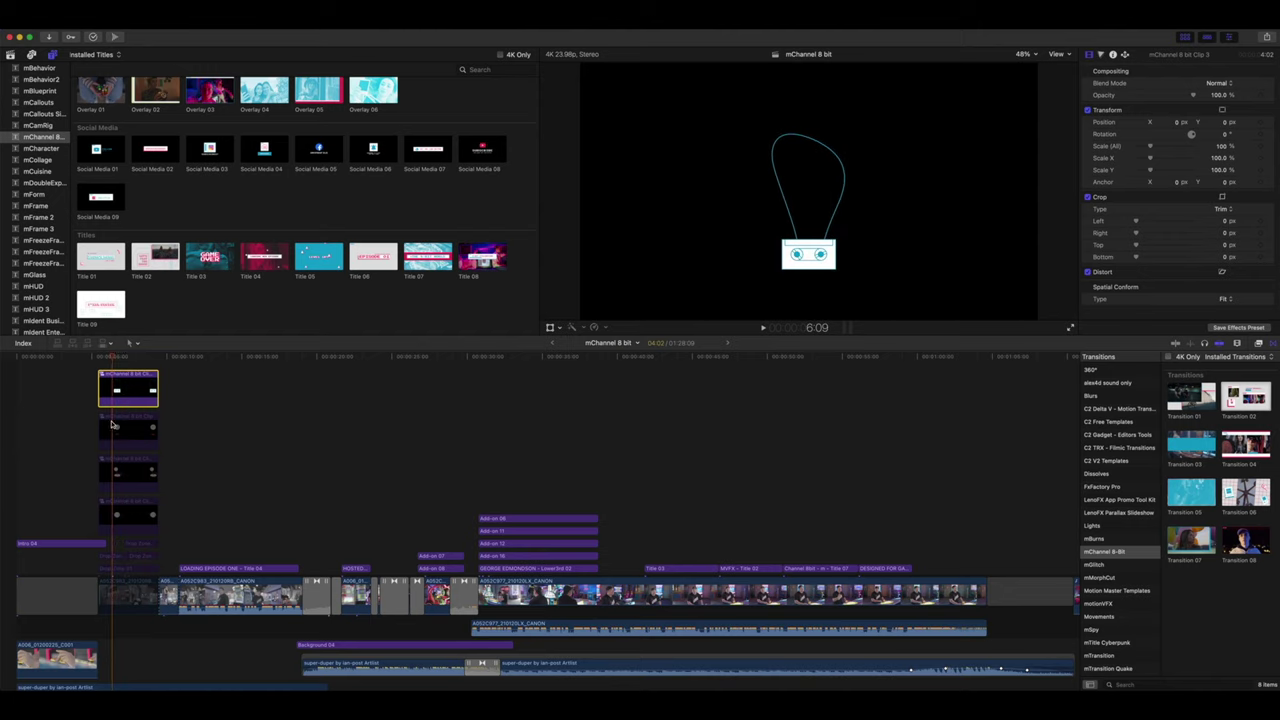
key("super+Down")
key("super+Down")
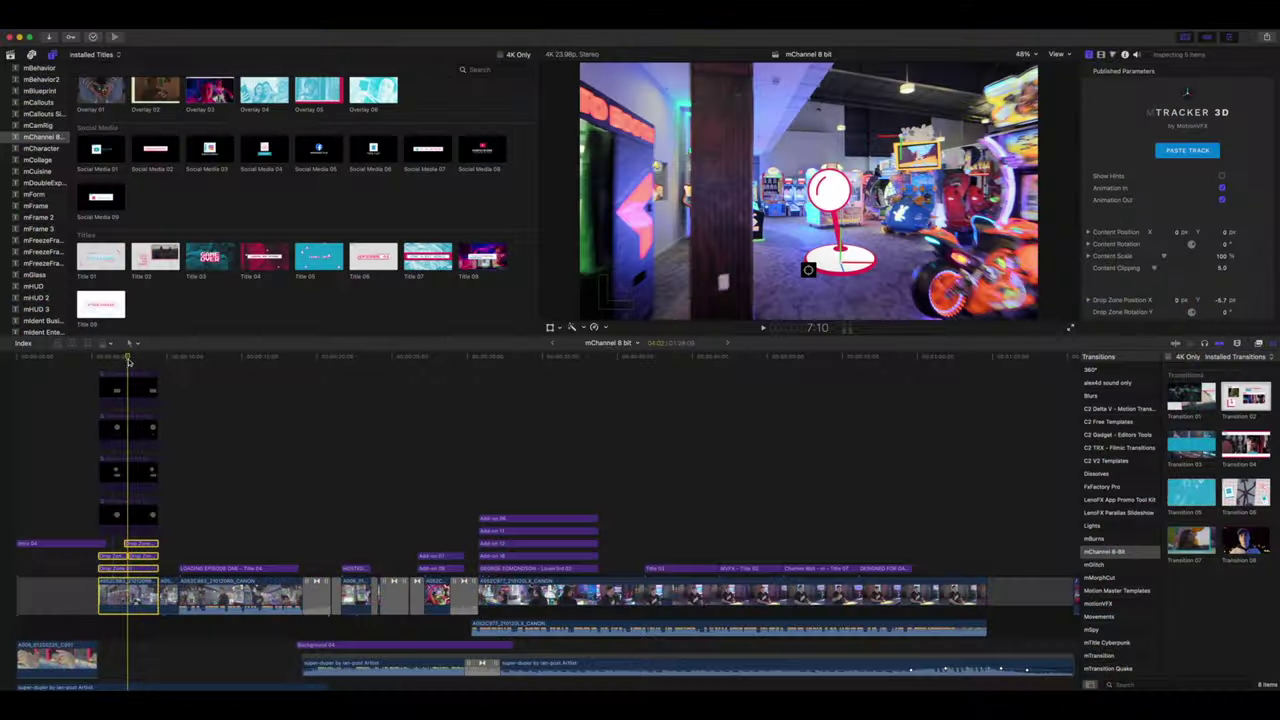
left_click_drag(127, 361, 181, 371)
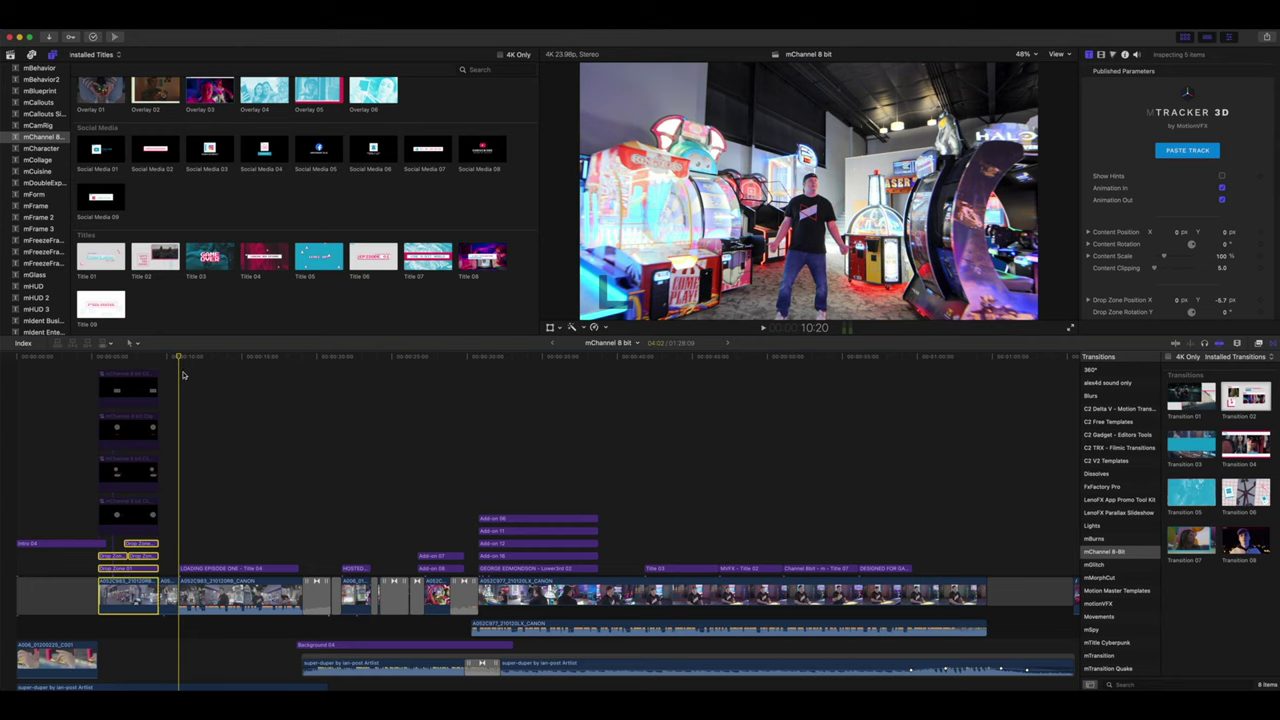
- Shrink the LOADING EPISODE ONE title slightly and move it lower in frame
left_click(229, 570)
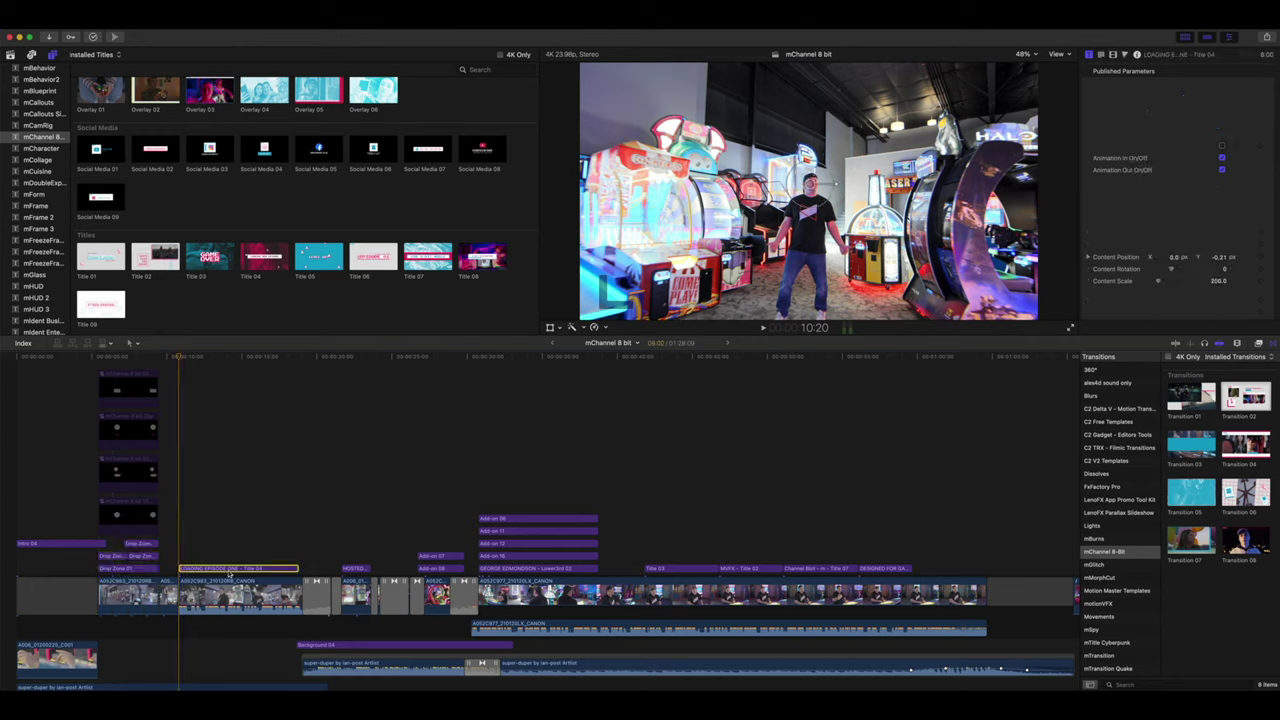
left_click(192, 362)
left_click_drag(192, 362, 208, 364)
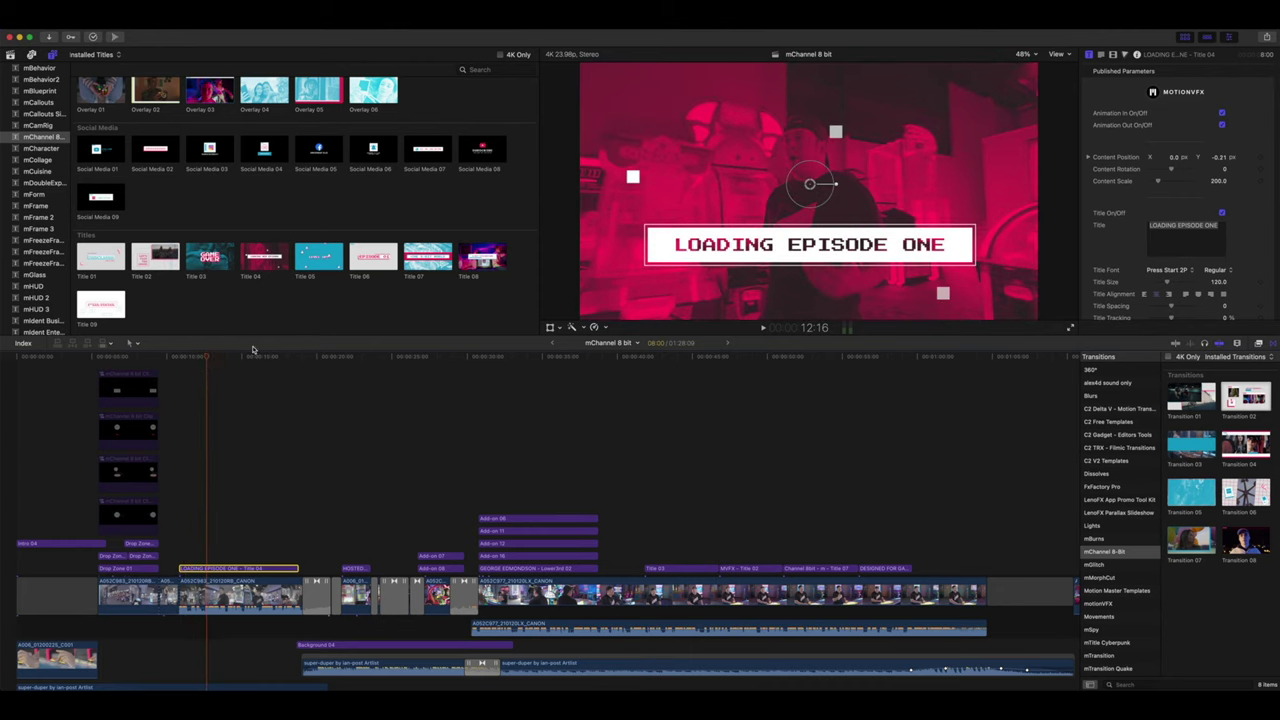
left_click_drag(834, 192, 808, 93)
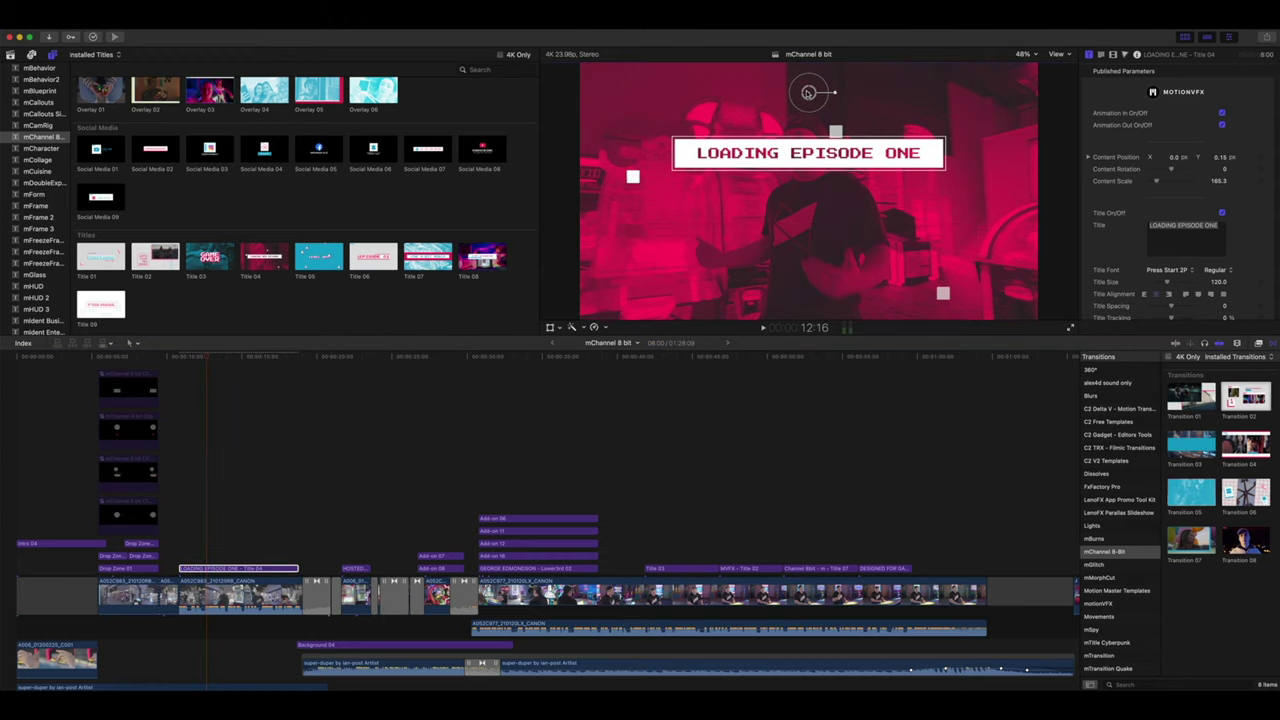
left_click_drag(808, 93, 808, 183)
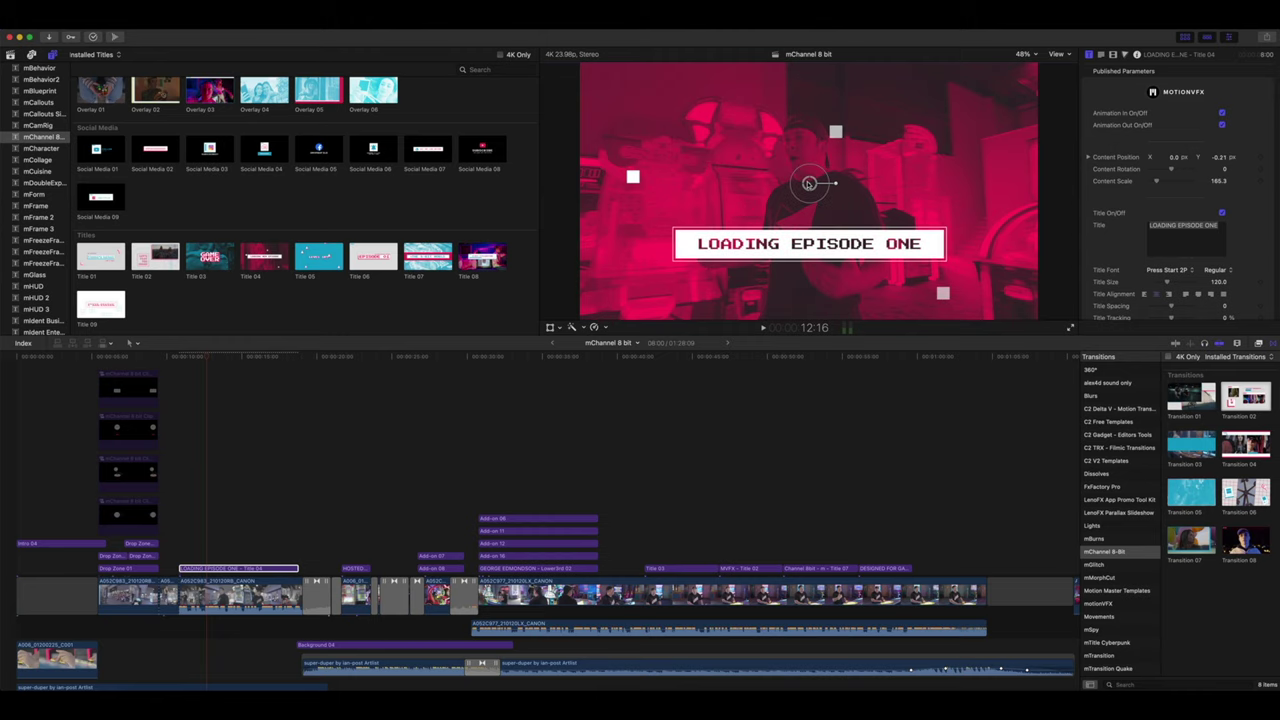
left_click_drag(809, 184, 810, 186)
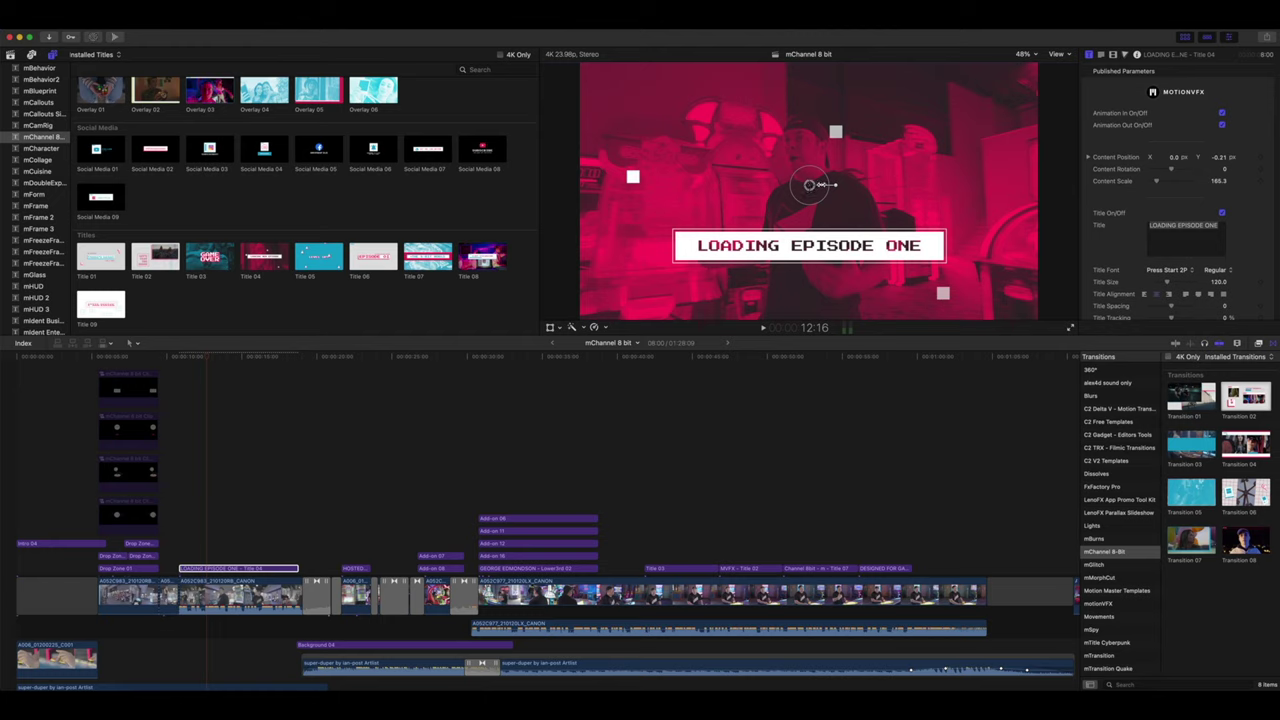
- Tint the title's Background Colorize highlights pink-red and turn Background Colorize on
scroll(1105, 148, "down", 15)
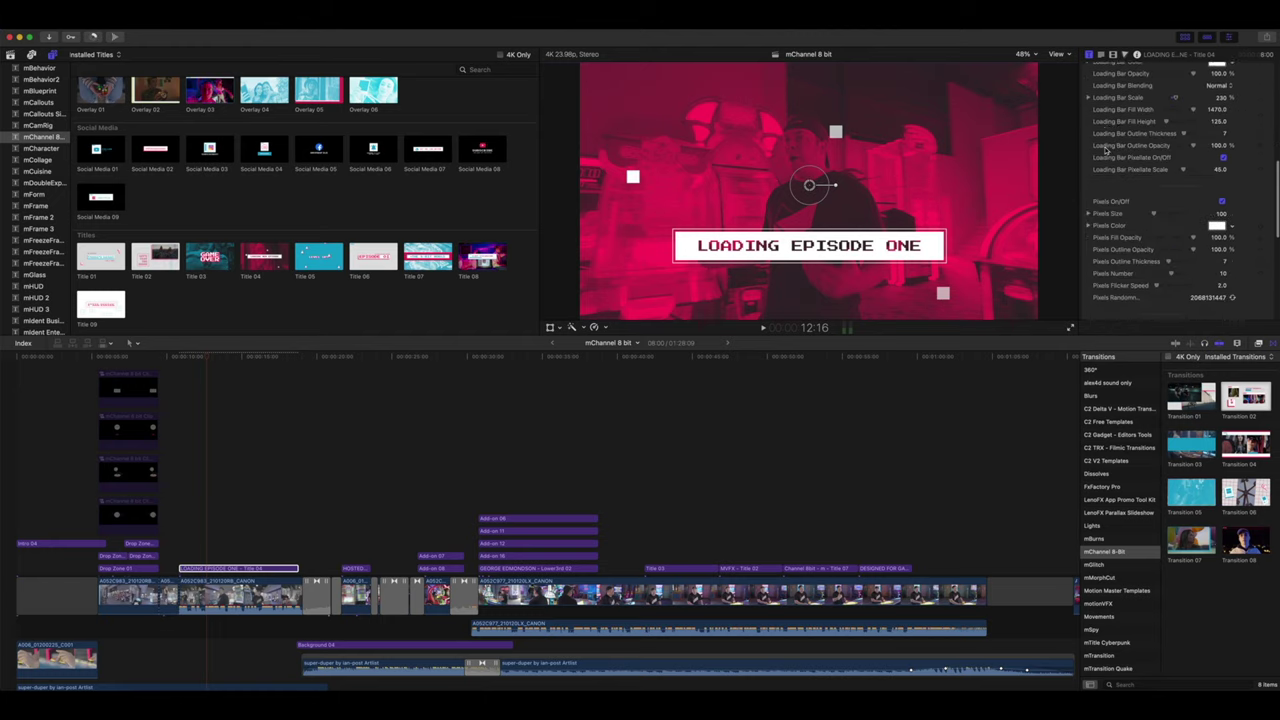
scroll(1105, 149, "down", 10)
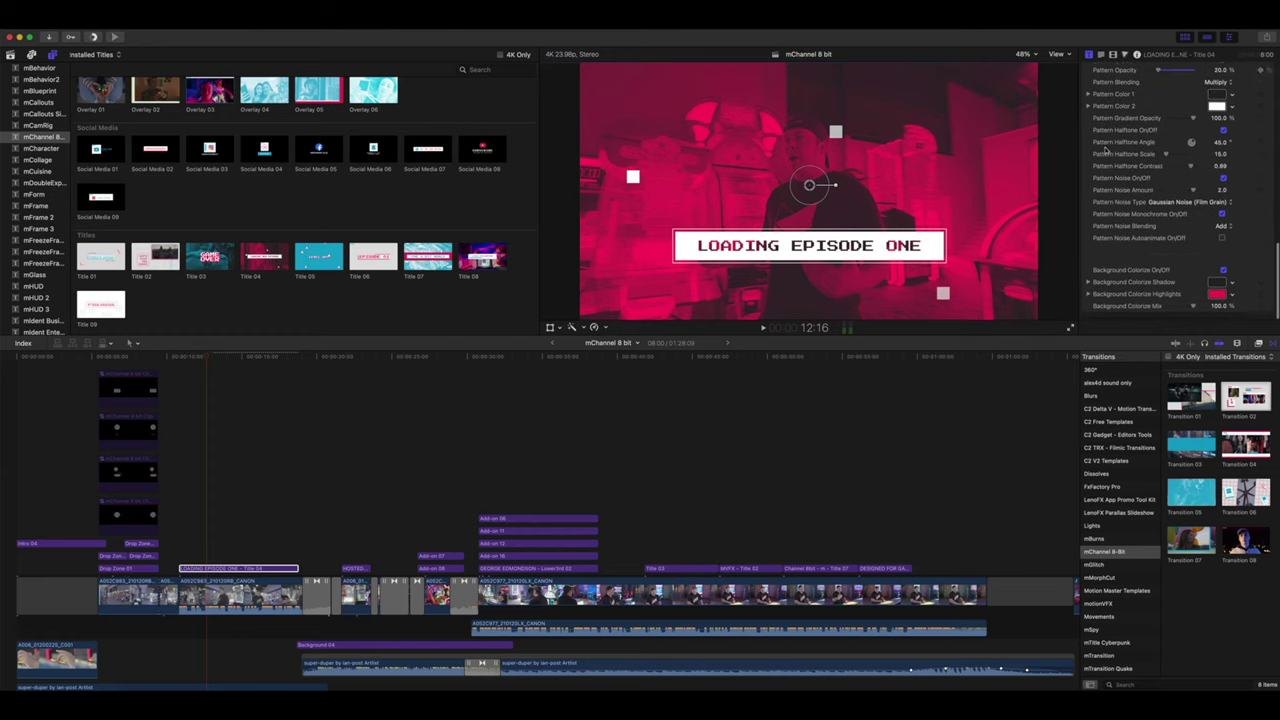
left_click(1215, 298)
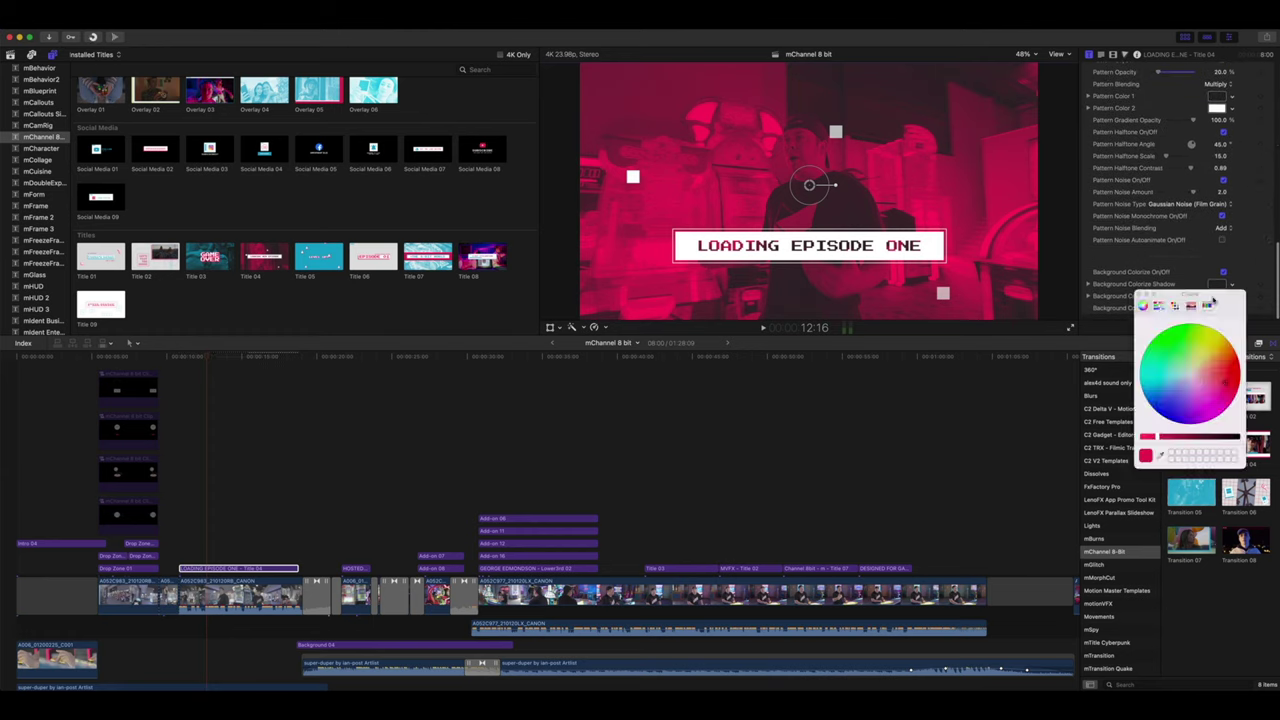
left_click(1220, 328)
left_click_drag(1220, 328, 1238, 372)
left_click(1133, 283)
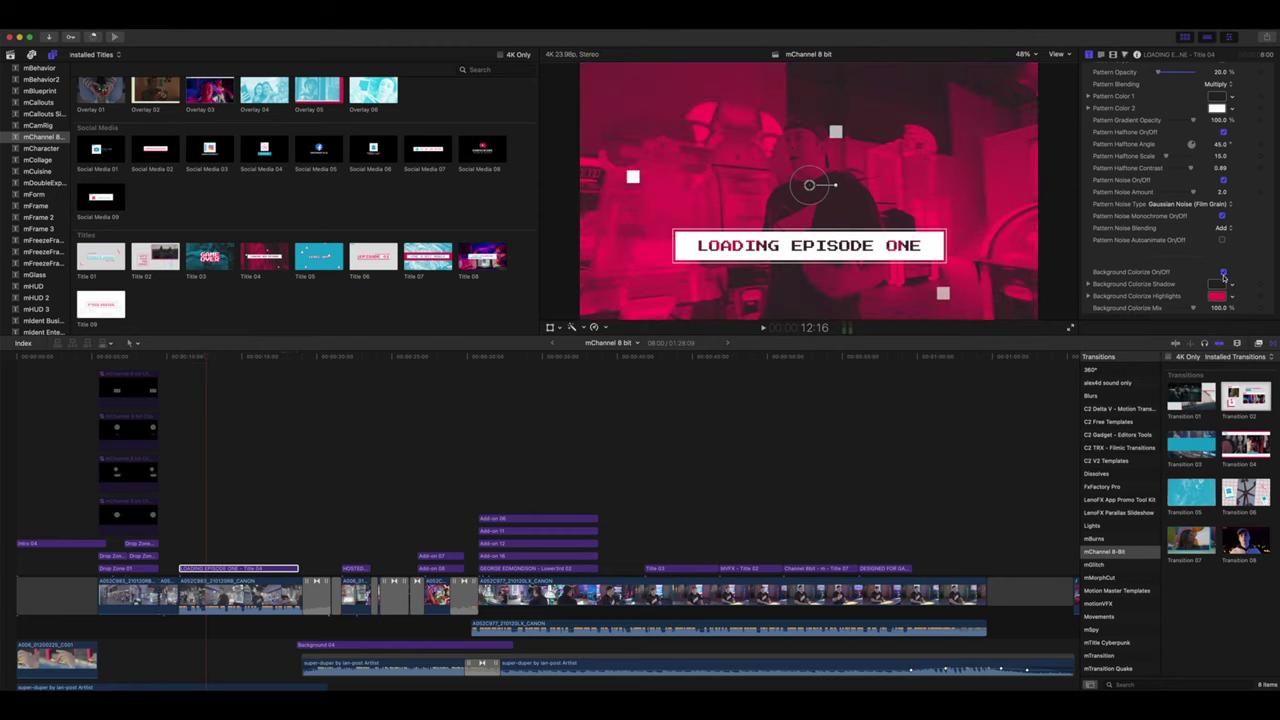
left_click(1224, 274)
left_click(303, 358)
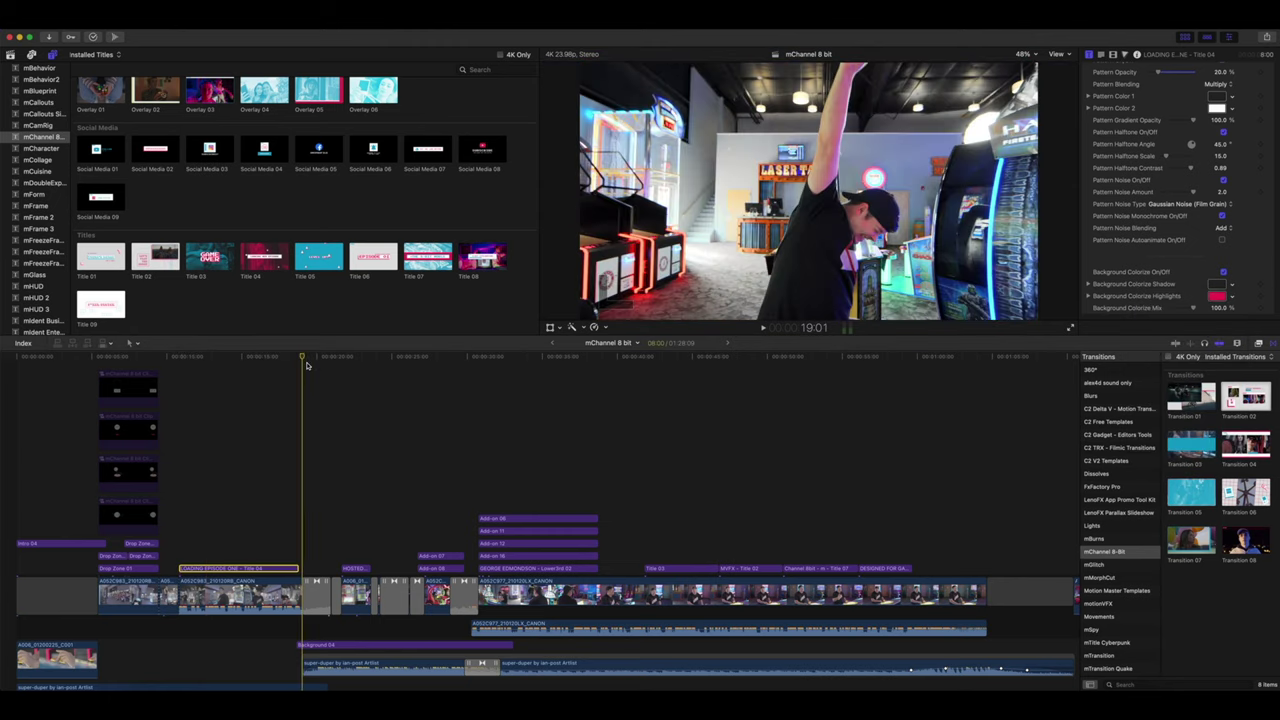
- Set Transition 06's grid and device Outlines Thickness to 21
key("space")
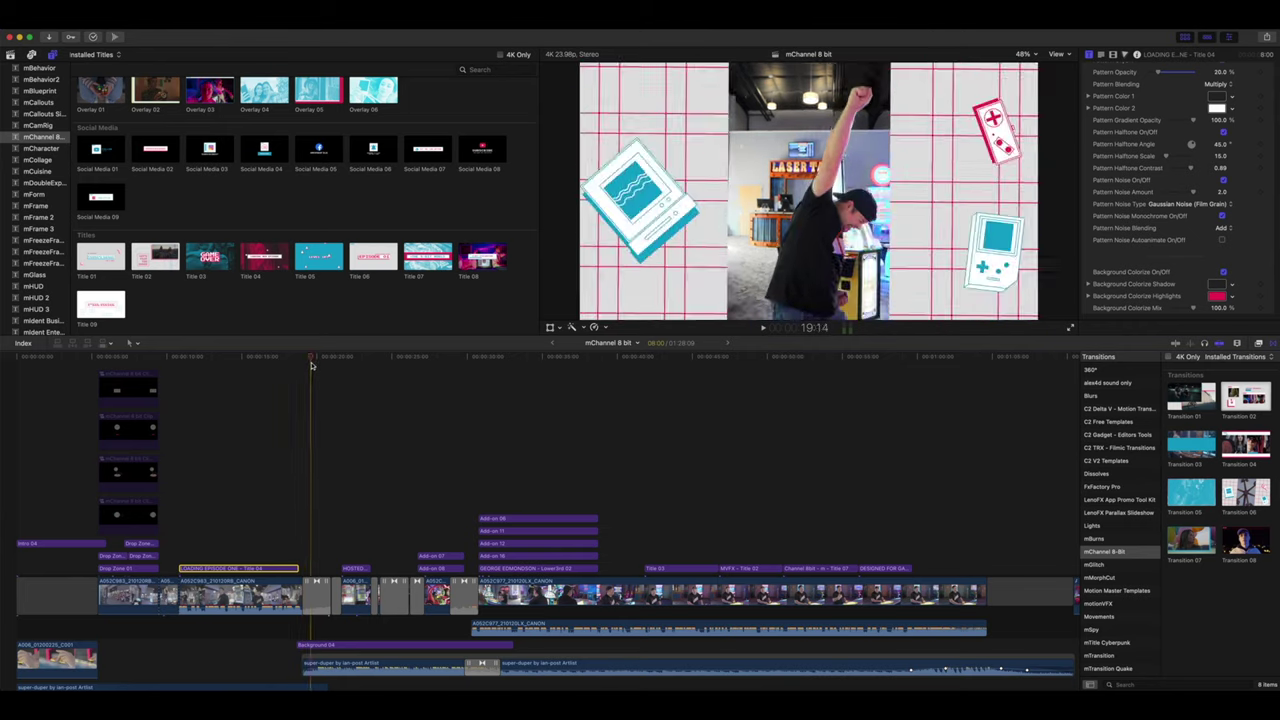
key("space")
key("space")
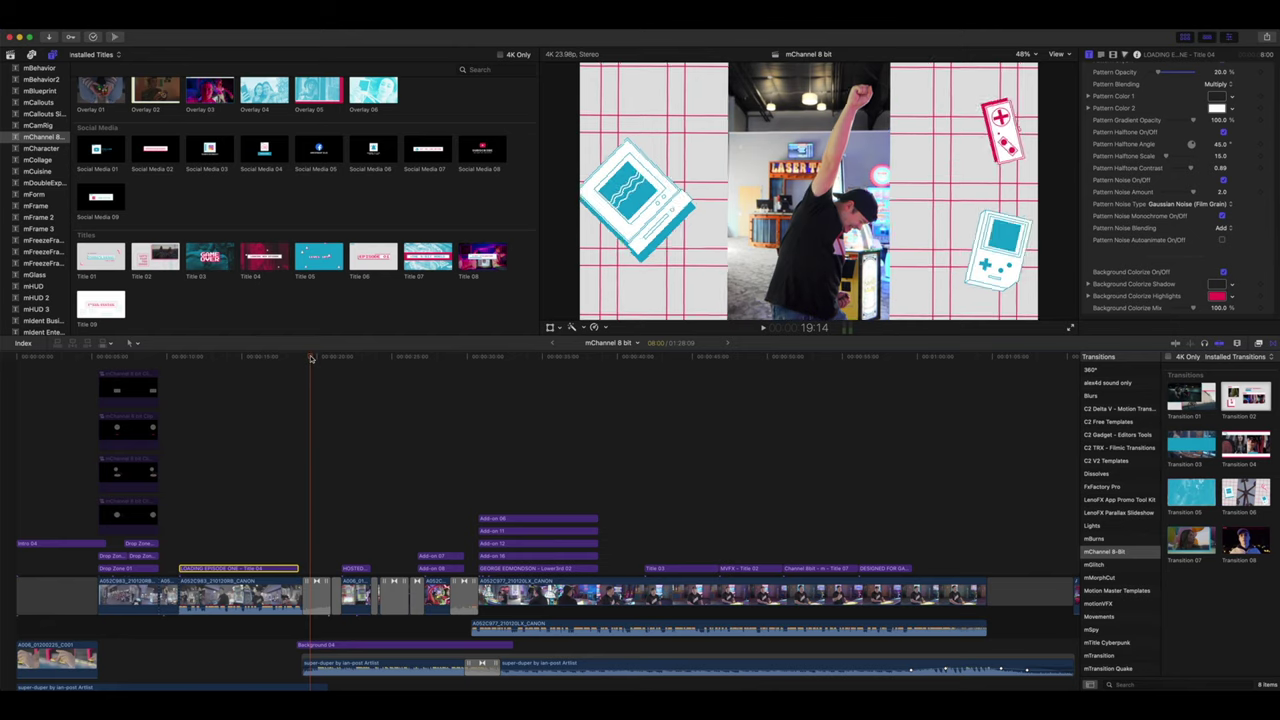
left_click_drag(326, 358, 318, 360)
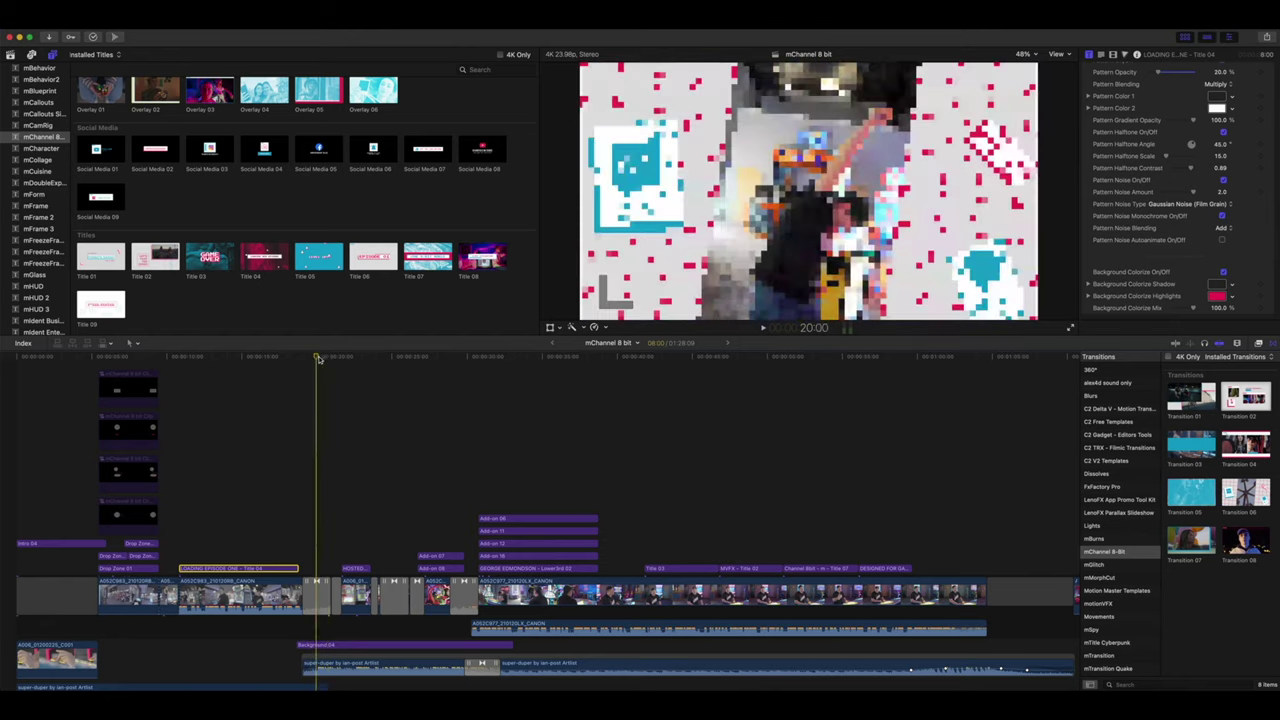
left_click(316, 581)
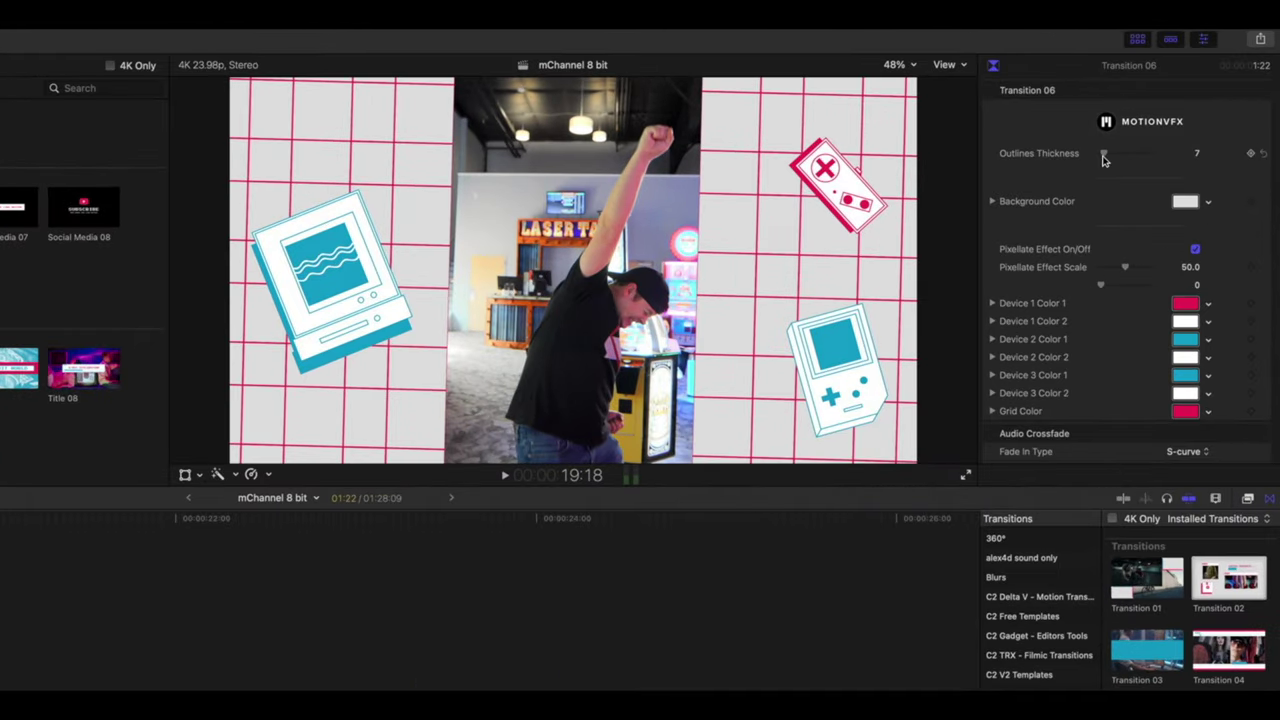
mouse_move(1104, 153)
left_mouse_down()
mouse_move(1123, 157)
mouse_move(1110, 157)
left_mouse_up()
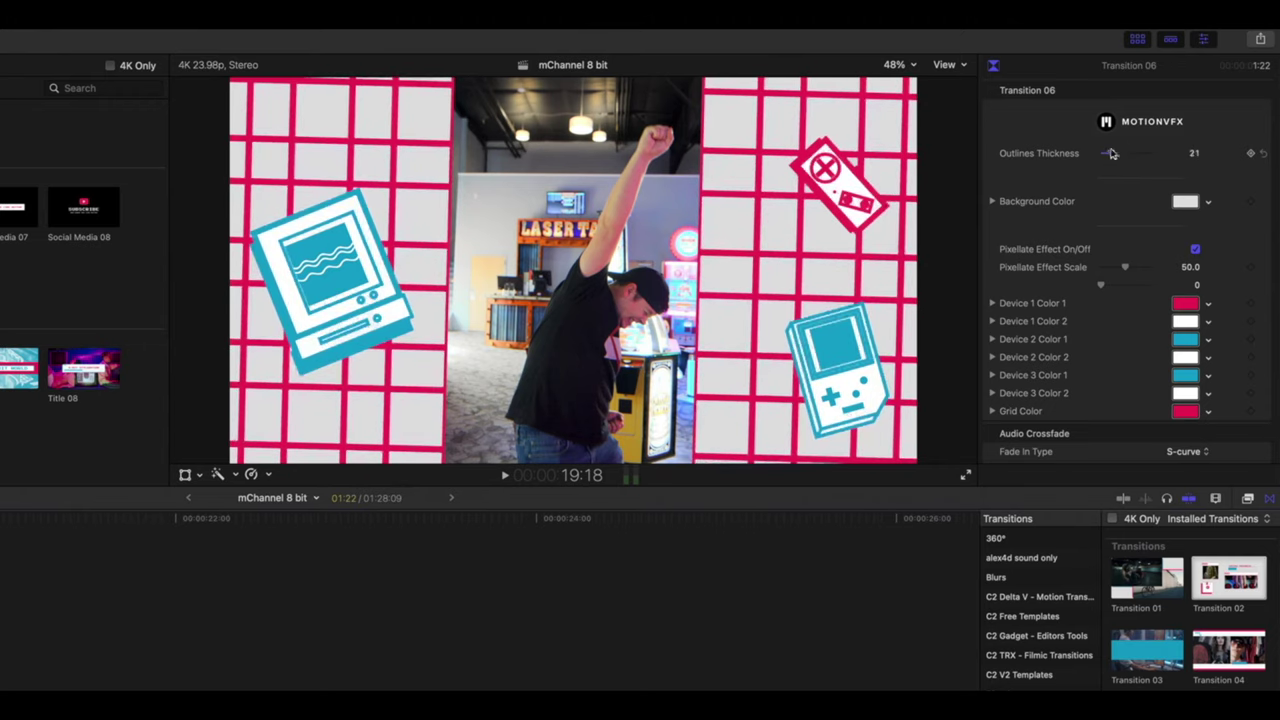
- Lower Transition 06's Pixellate Effect Scale to 30 and preview the transition
key("Right")
key("Right")
key("Right")
key("Right")
key("Right")
key("Right")
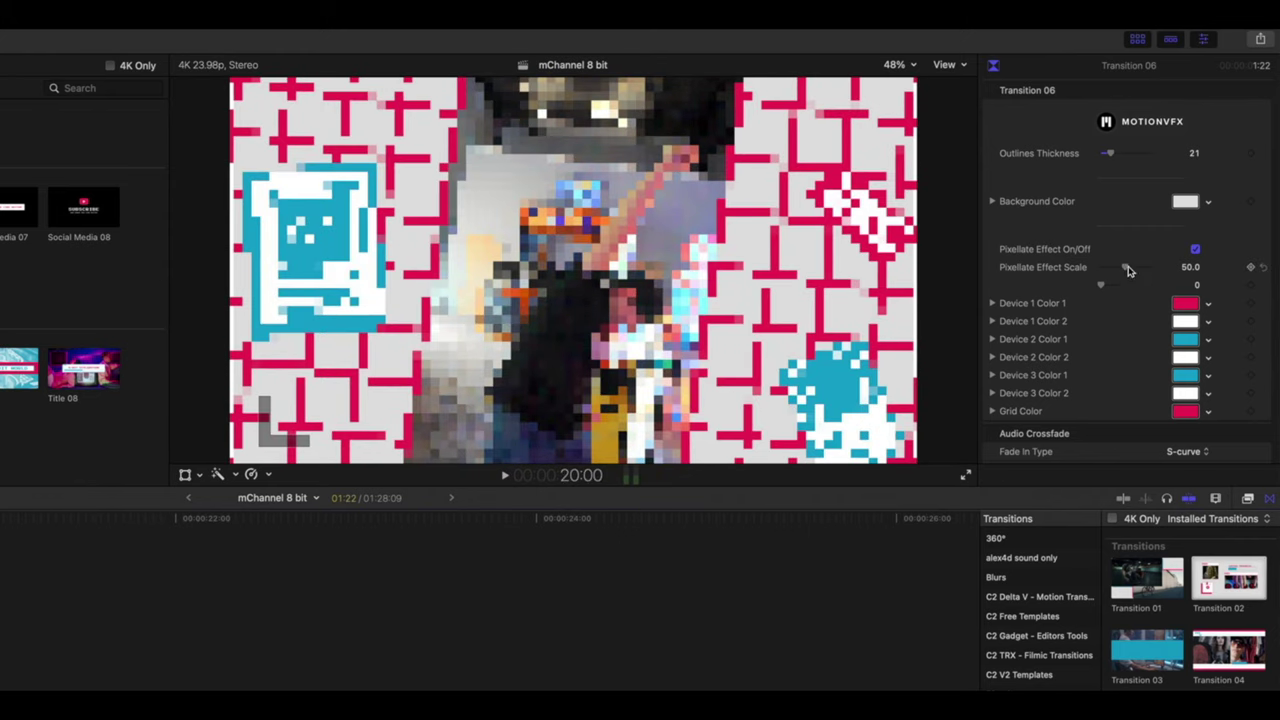
mouse_move(1126, 267)
left_mouse_down()
mouse_move(1114, 266)
mouse_move(1145, 271)
left_mouse_up()
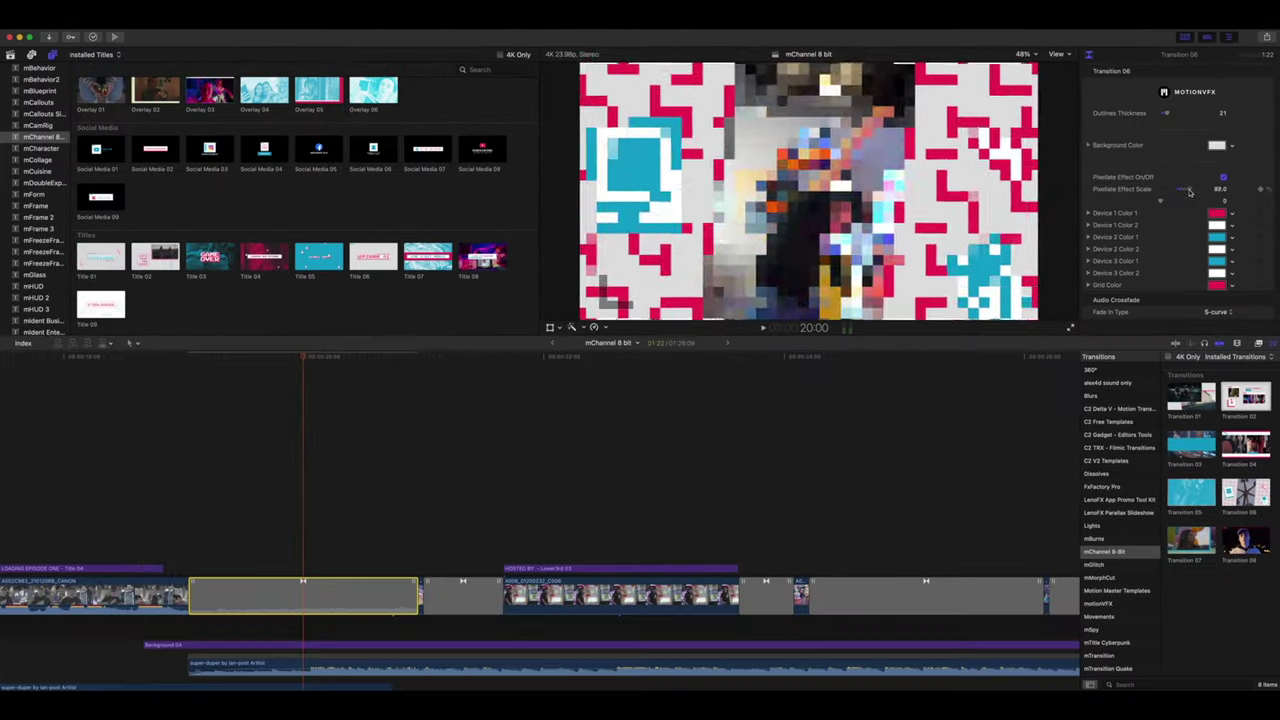
left_click_drag(1189, 192, 1172, 190)
left_click(387, 365)
left_click_drag(387, 365, 546, 377)
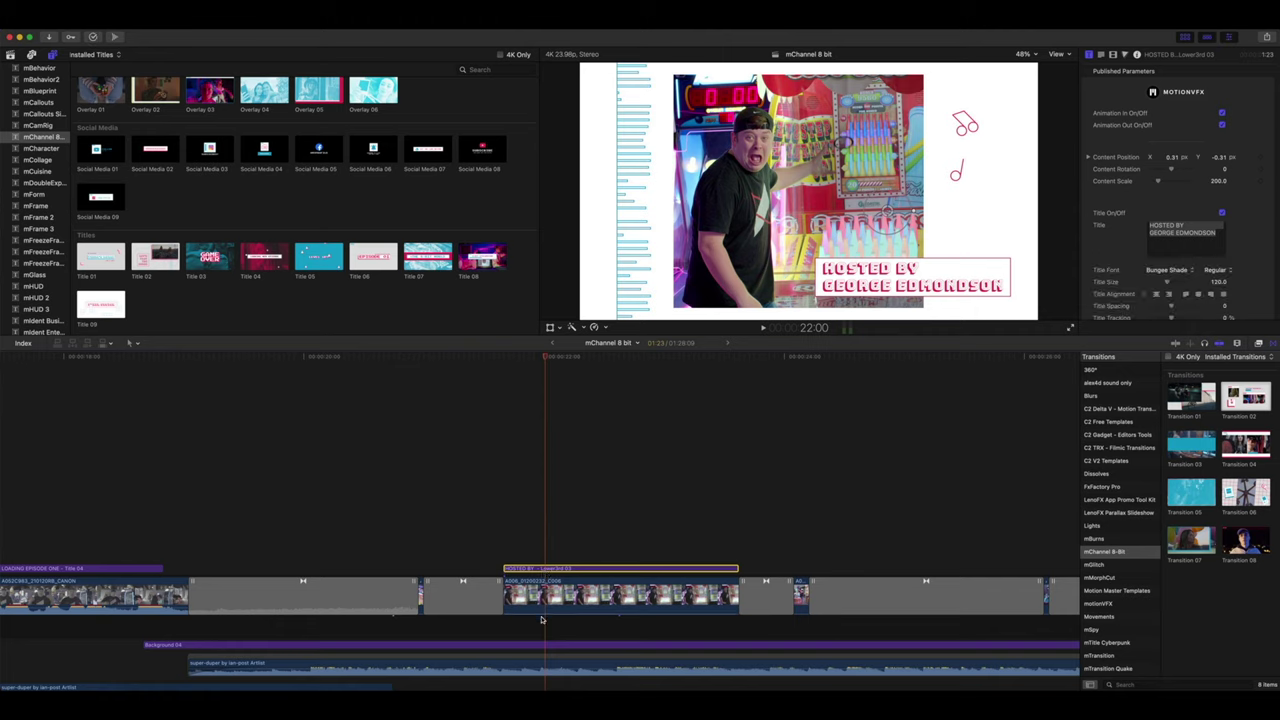
- Turn on cropping for the A008 arcade video clip in the viewer
left_click(541, 646)
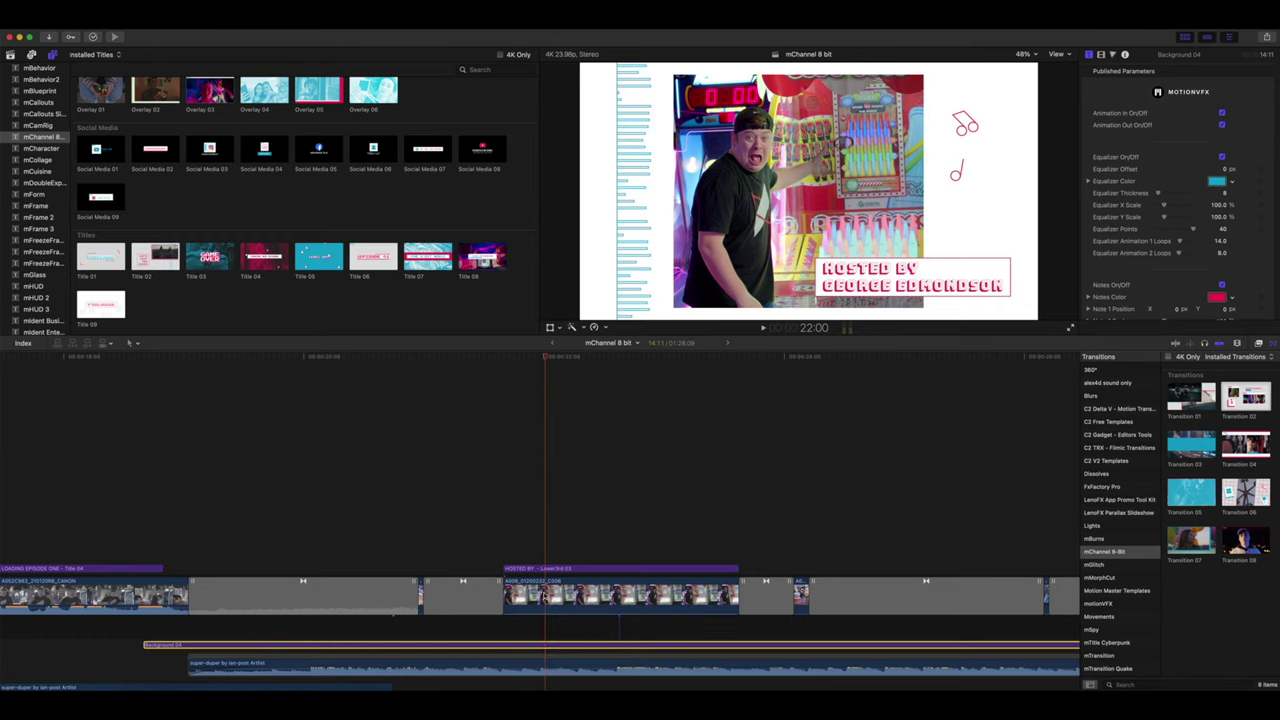
left_click(545, 597)
left_click(559, 329)
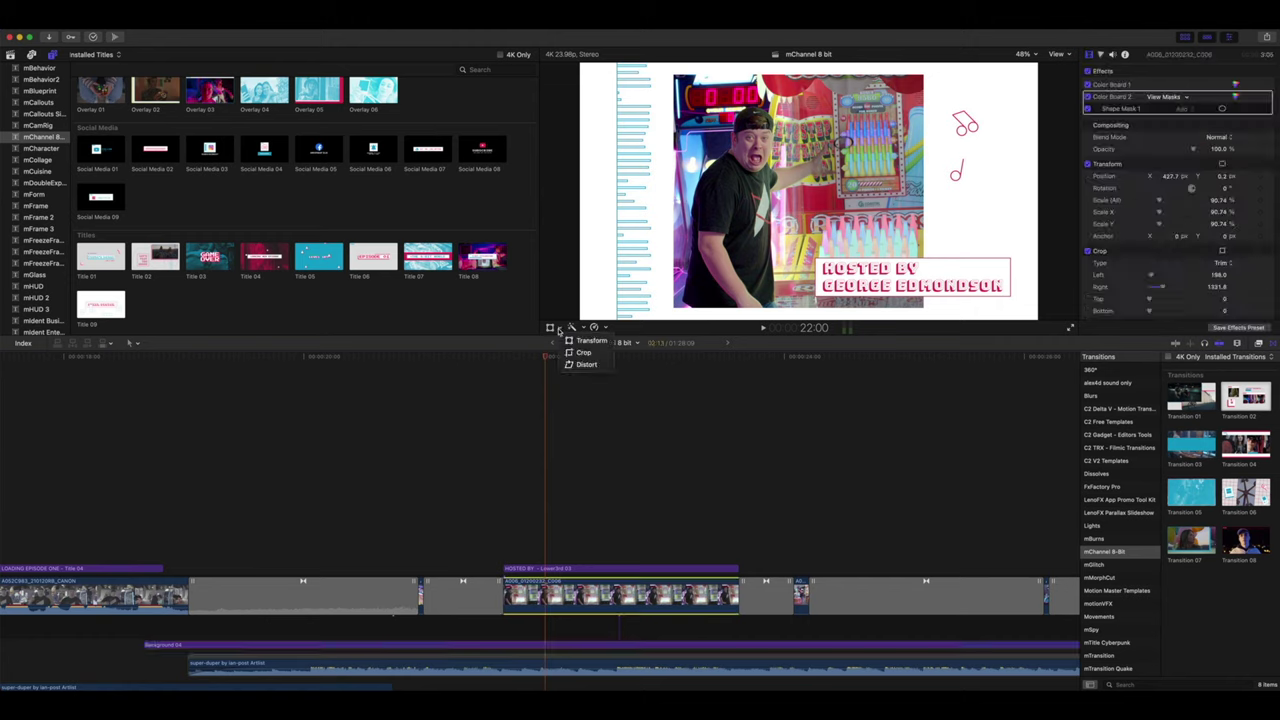
left_click(580, 353)
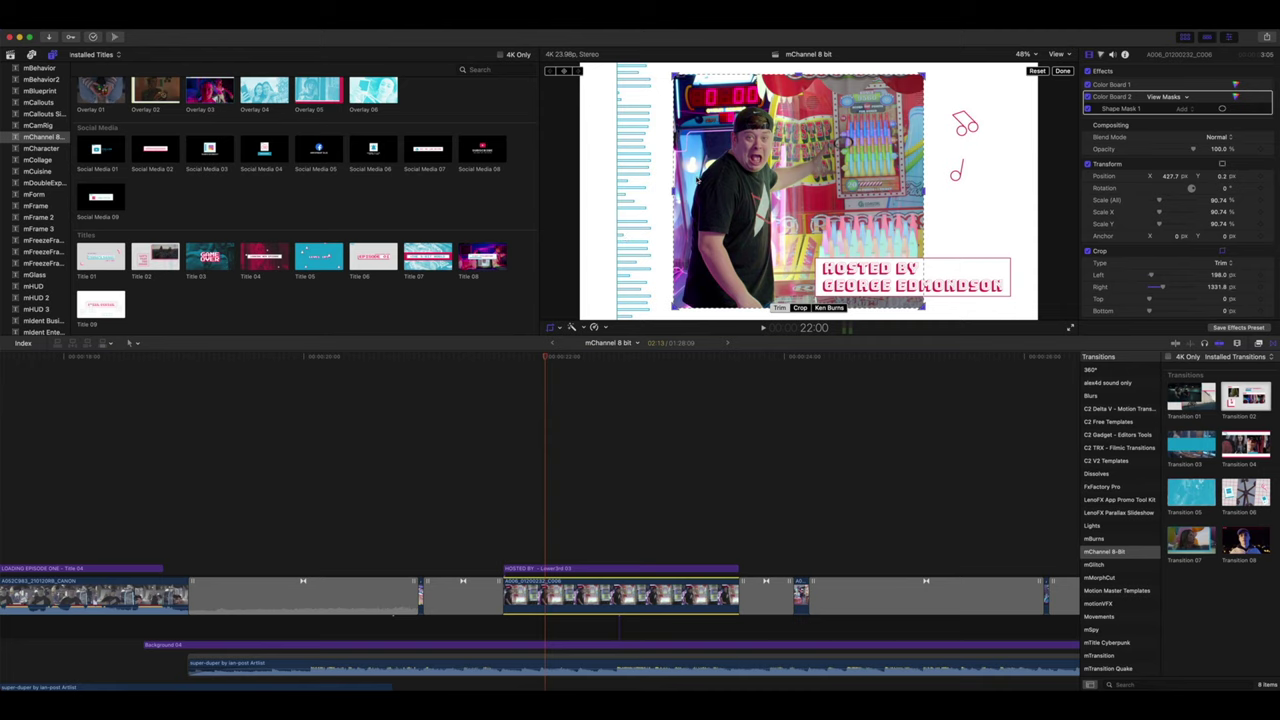
left_click(1062, 71)
- Raise Background 04's Equalizer Thickness to 19, undoing the Points change
left_click(550, 648)
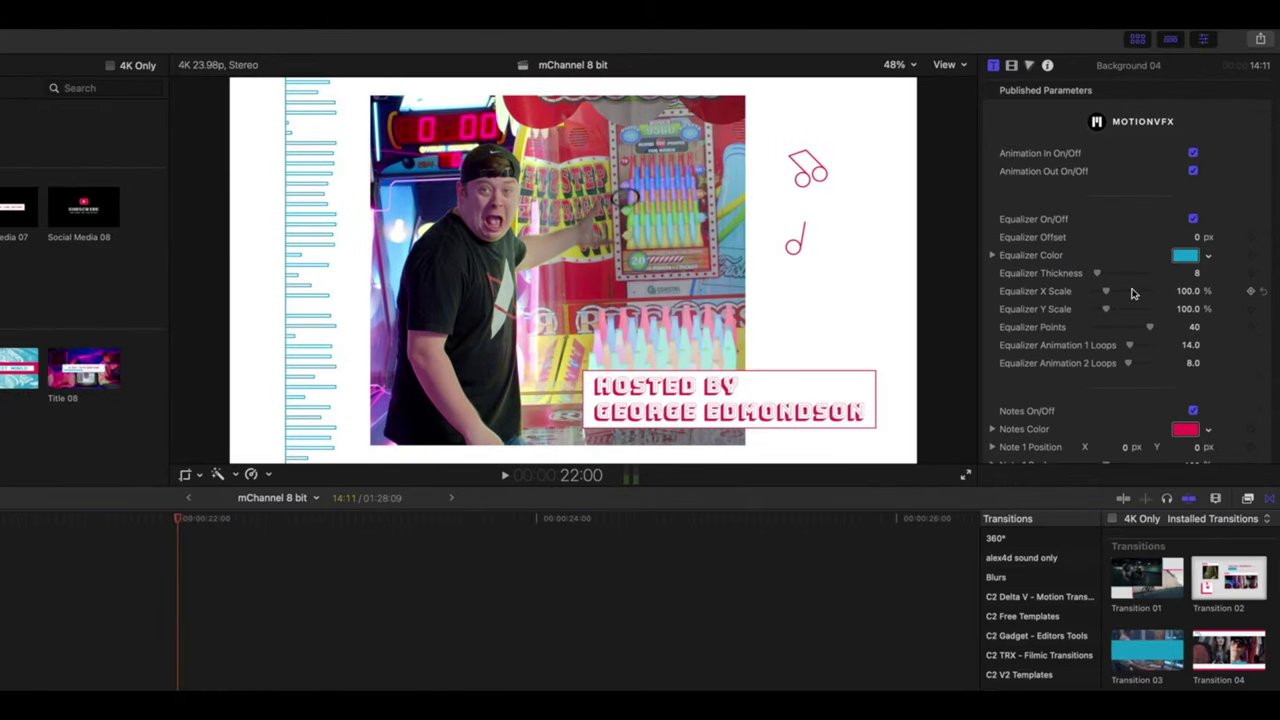
left_click_drag(1097, 276, 1115, 293)
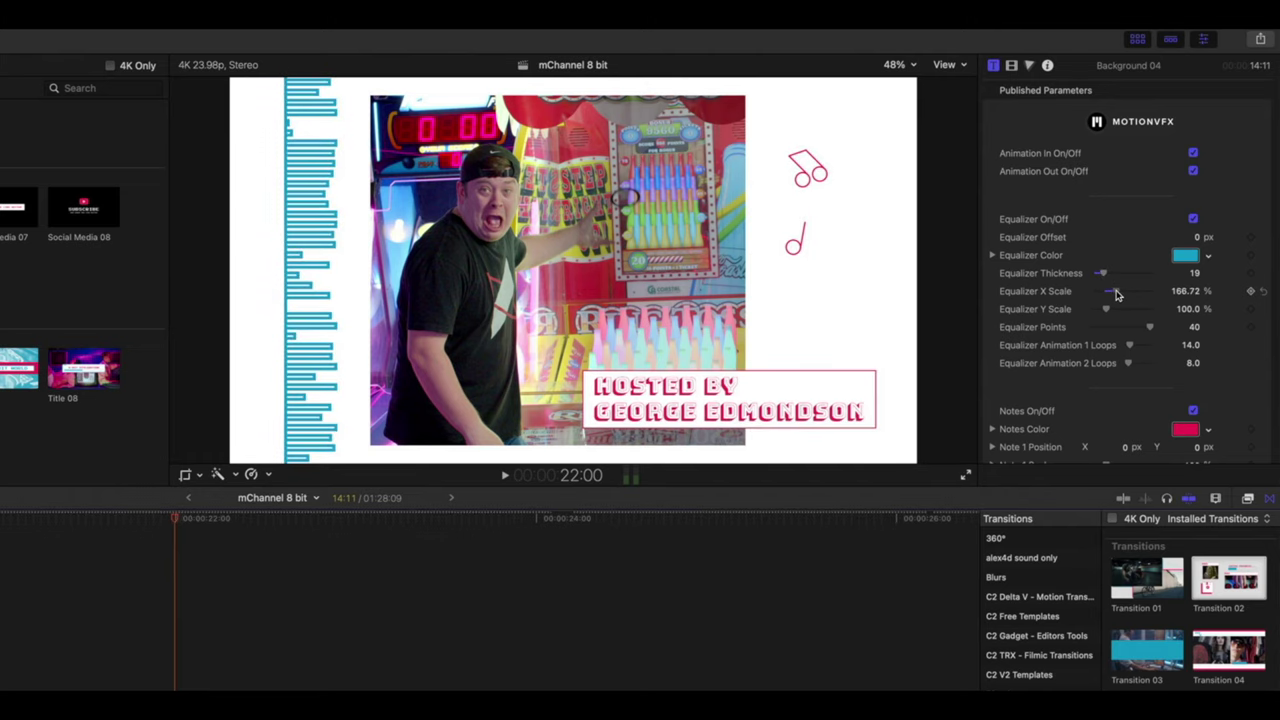
left_click_drag(1157, 331, 1143, 331)
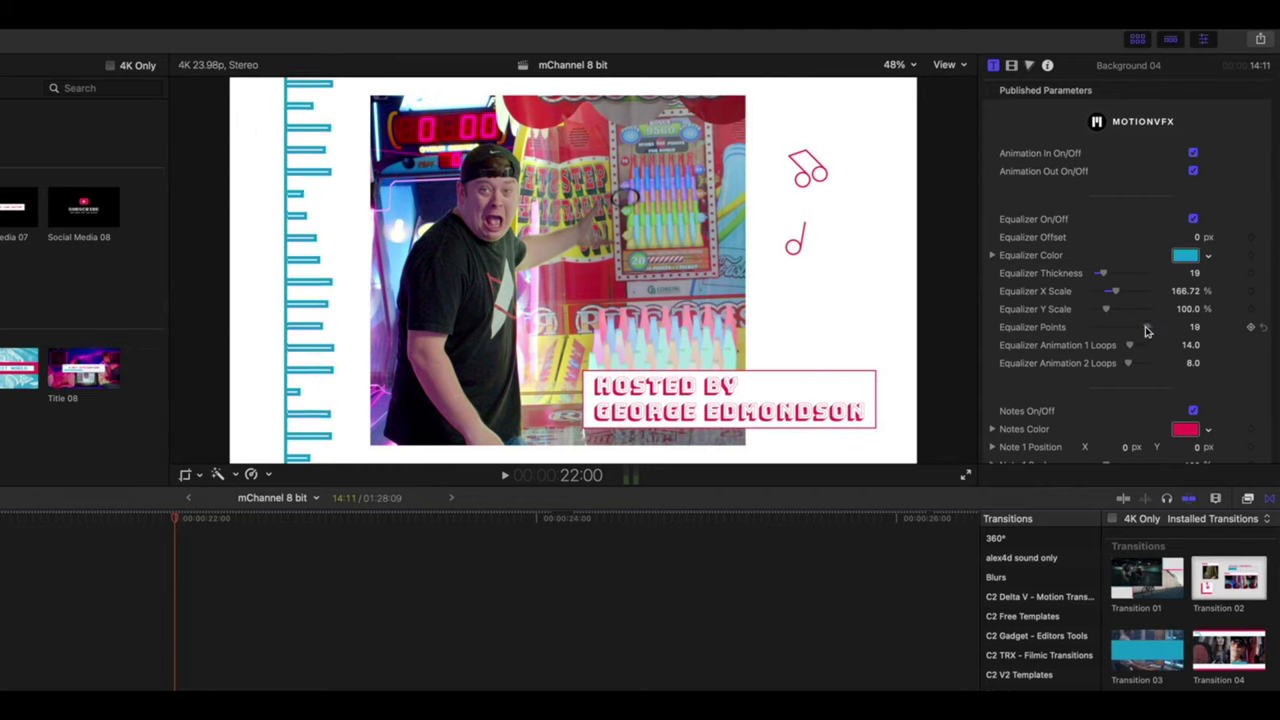
key("super+z")
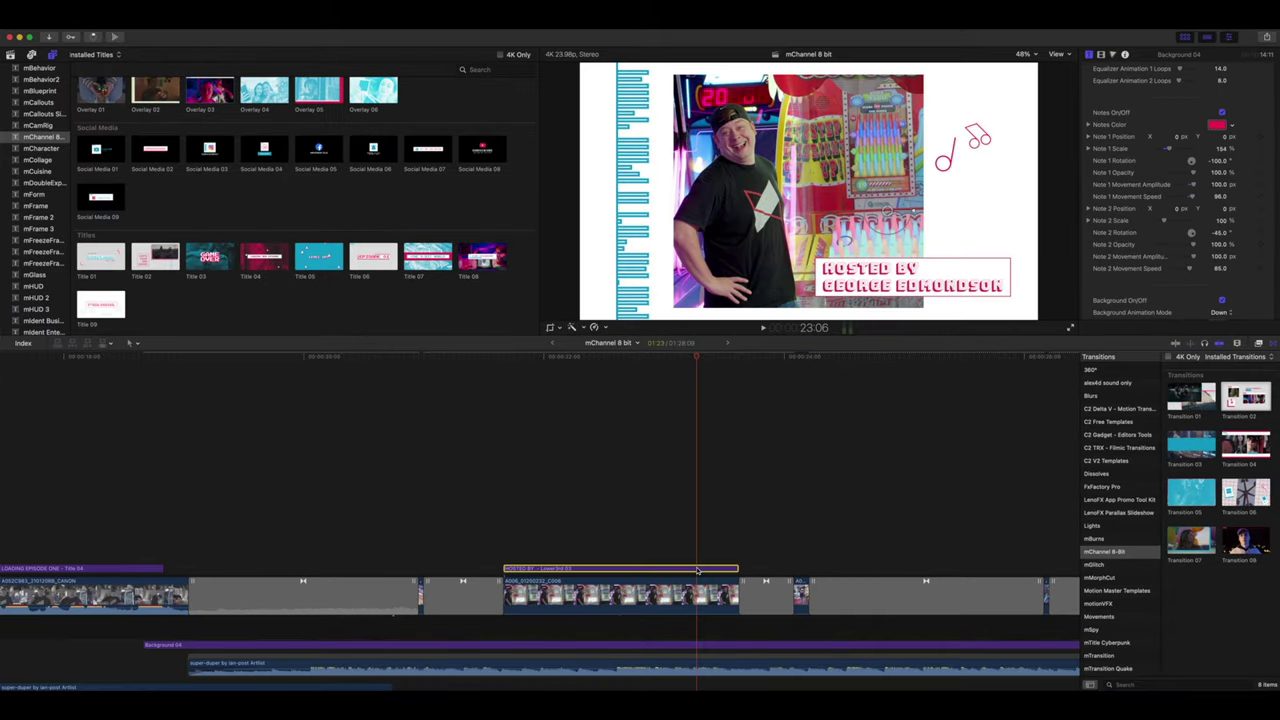
- Replace the HOSTED BY lower third's name line with the host's full name and scale it to 230.8
left_click(697, 570)
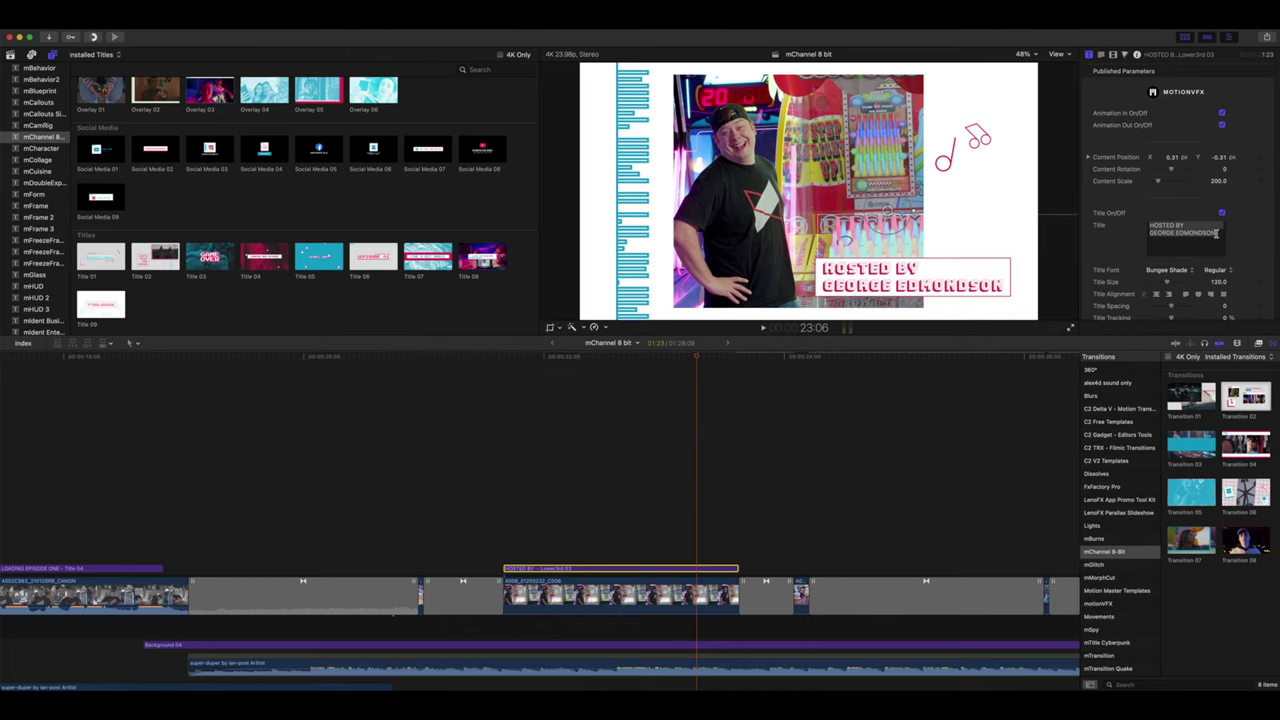
left_click_drag(1216, 233, 1129, 236)
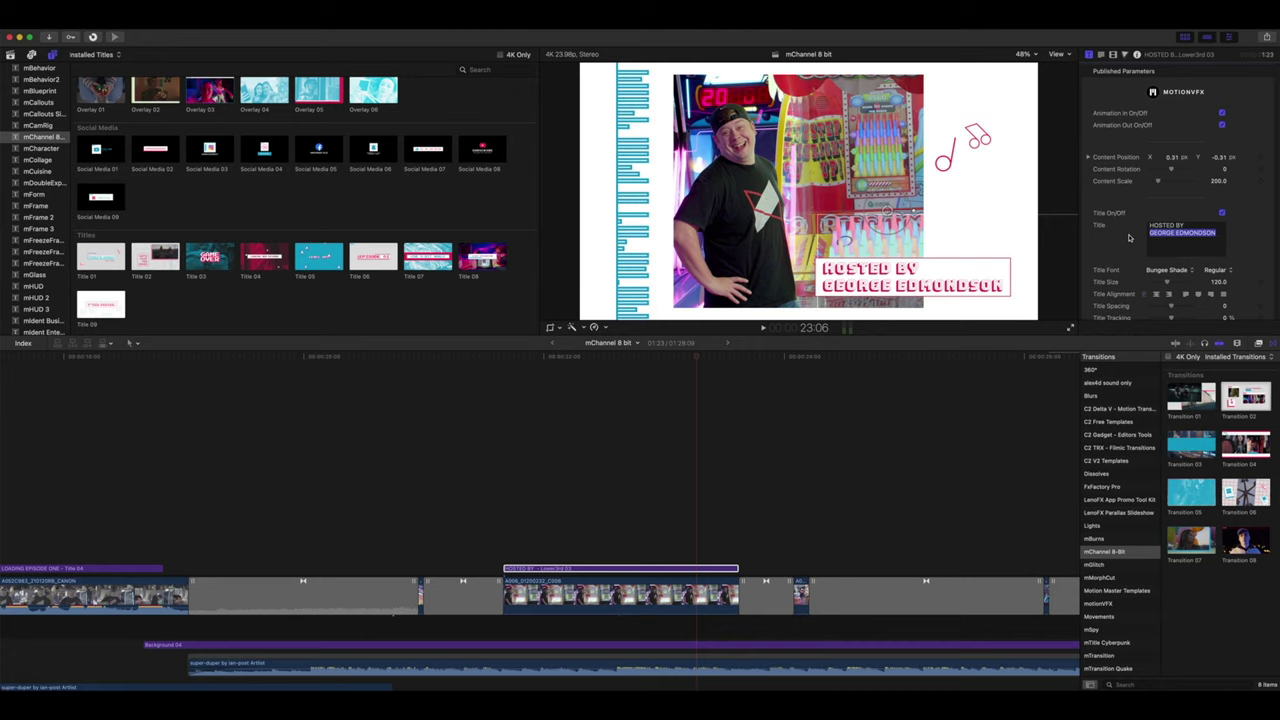
key("BackSpace")
key("BackSpace")
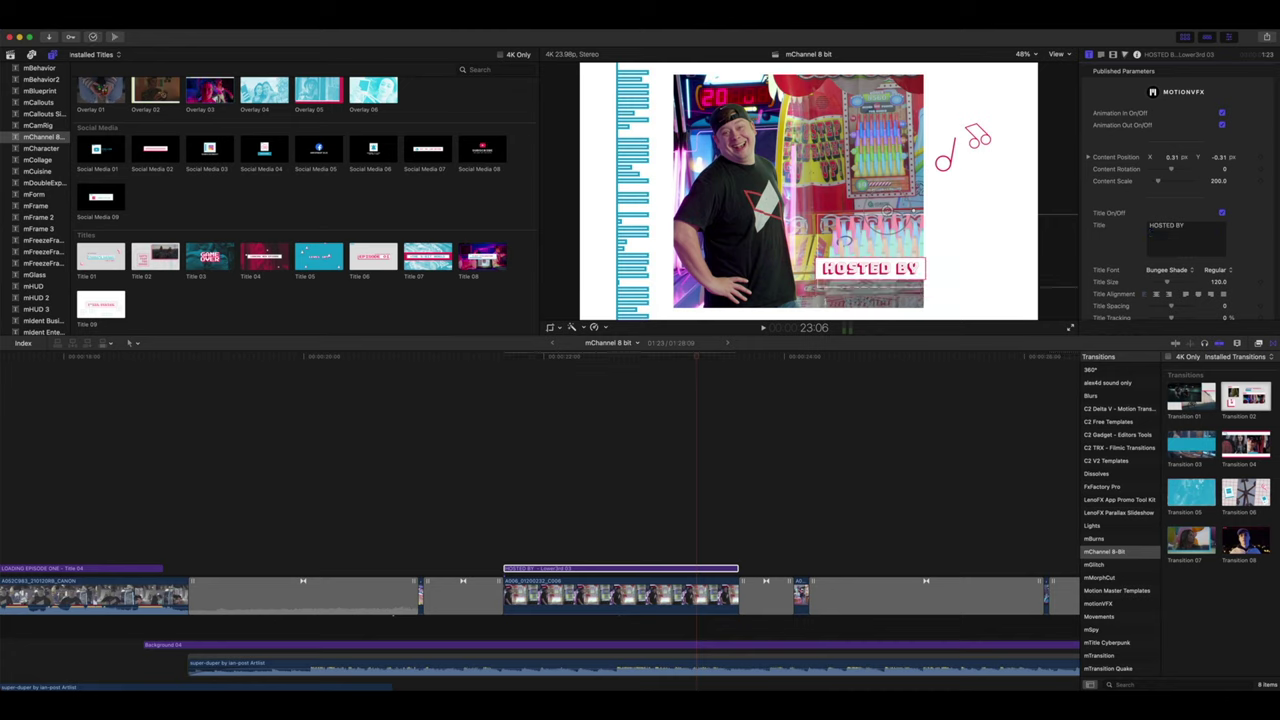
key("Return")
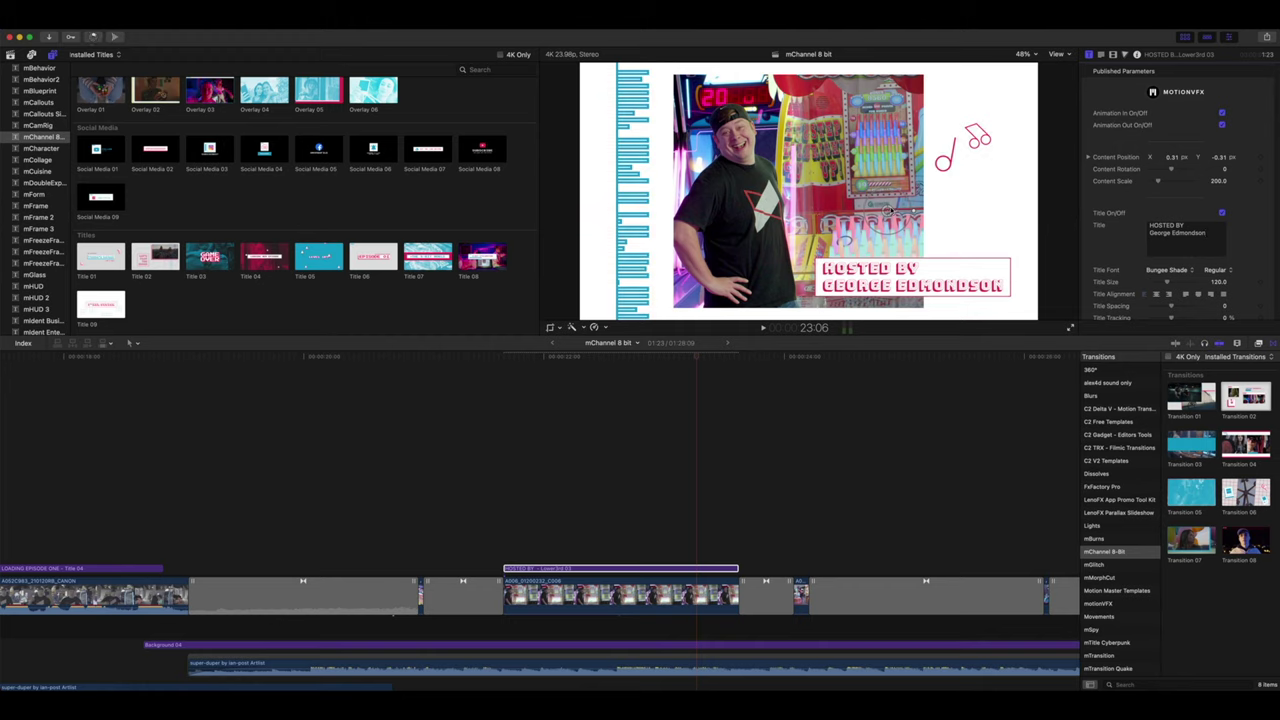
mouse_move(886, 205)
left_mouse_down()
mouse_move(740, 116)
mouse_move(800, 170)
mouse_move(884, 215)
left_mouse_up()
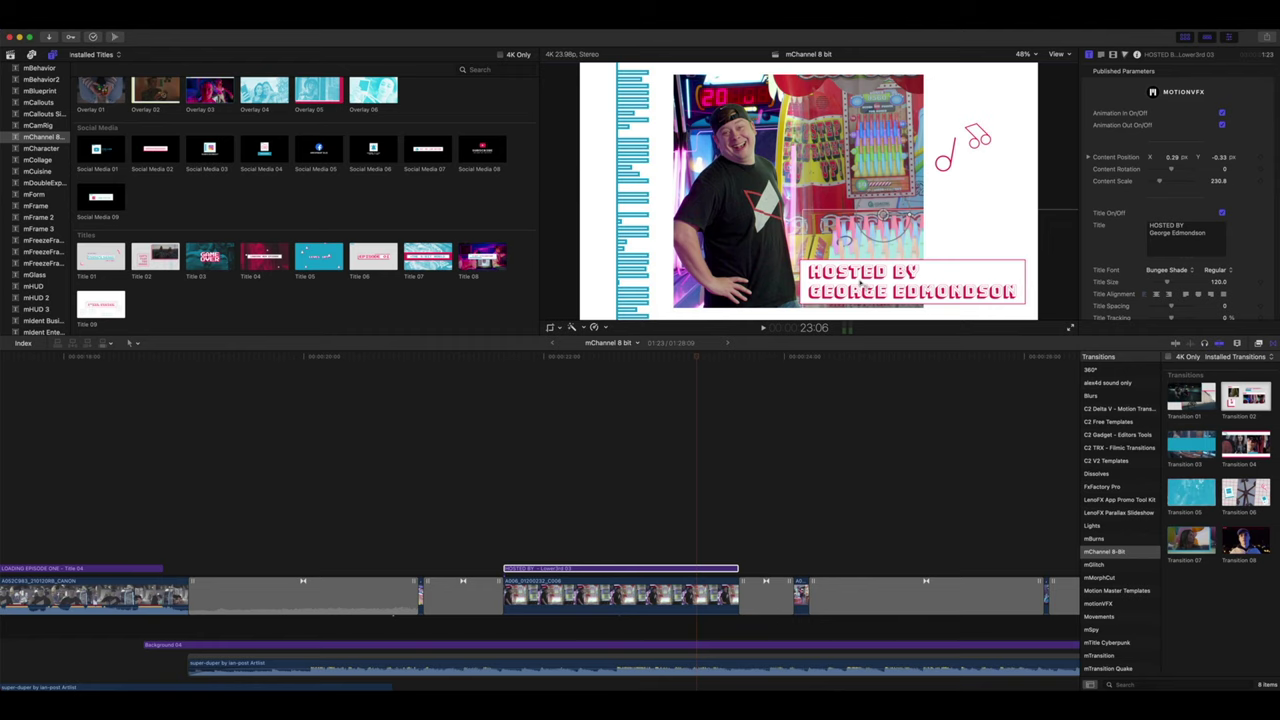
- Enlarge the Add-on 07 floppy-disk overlay and change its SAVED! text to SUPER COOL!
scroll(787, 388, "right", 5)
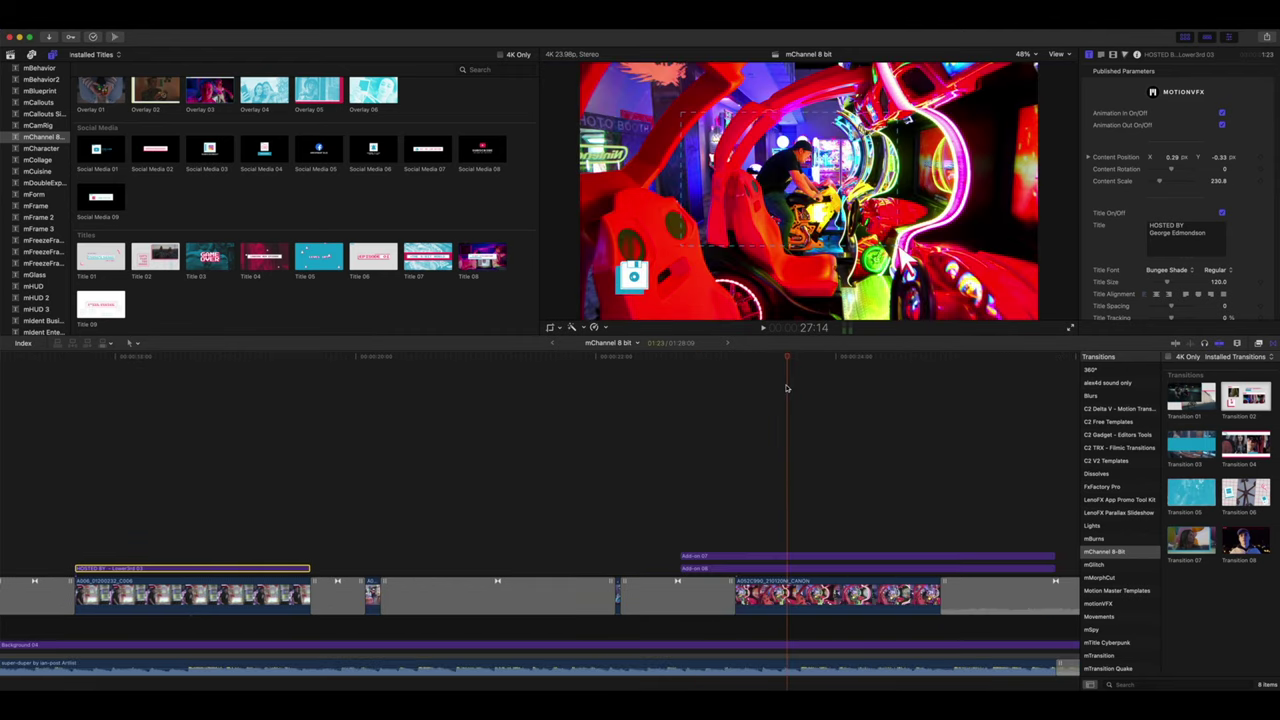
left_click(788, 558)
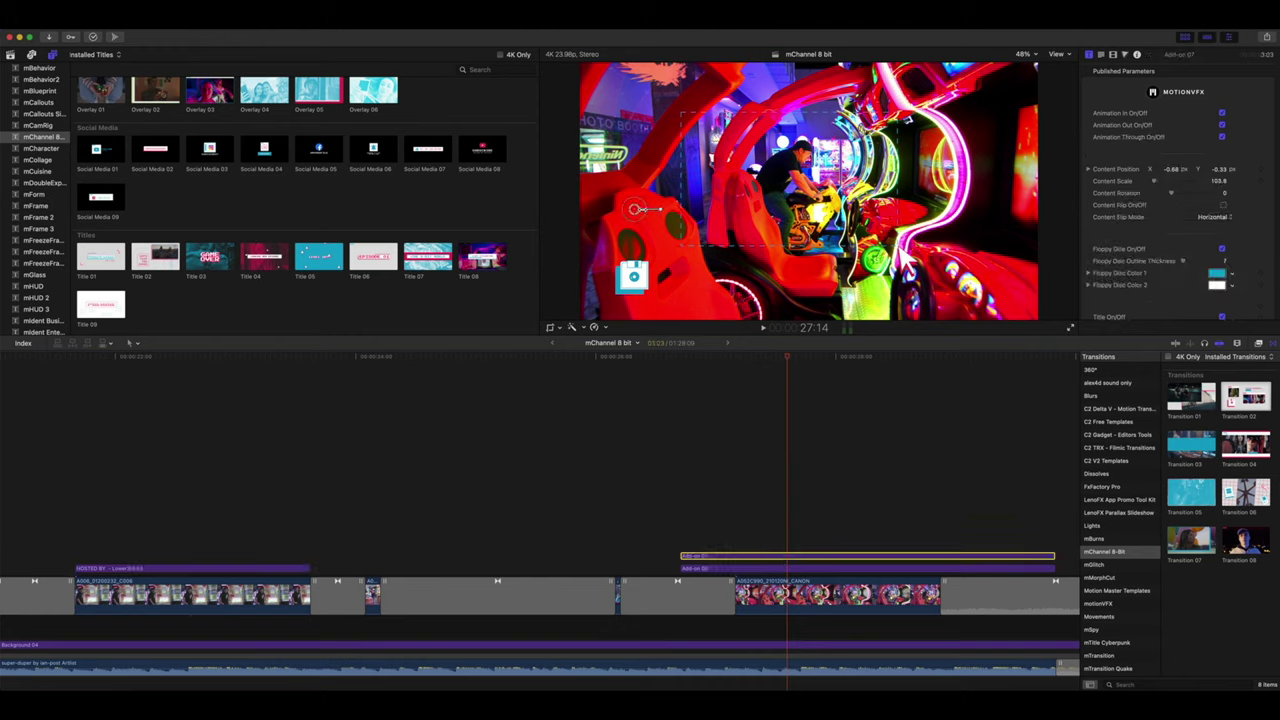
mouse_move(636, 212)
left_mouse_down()
mouse_move(778, 142)
mouse_move(646, 170)
mouse_move(679, 151)
mouse_move(638, 190)
left_mouse_up()
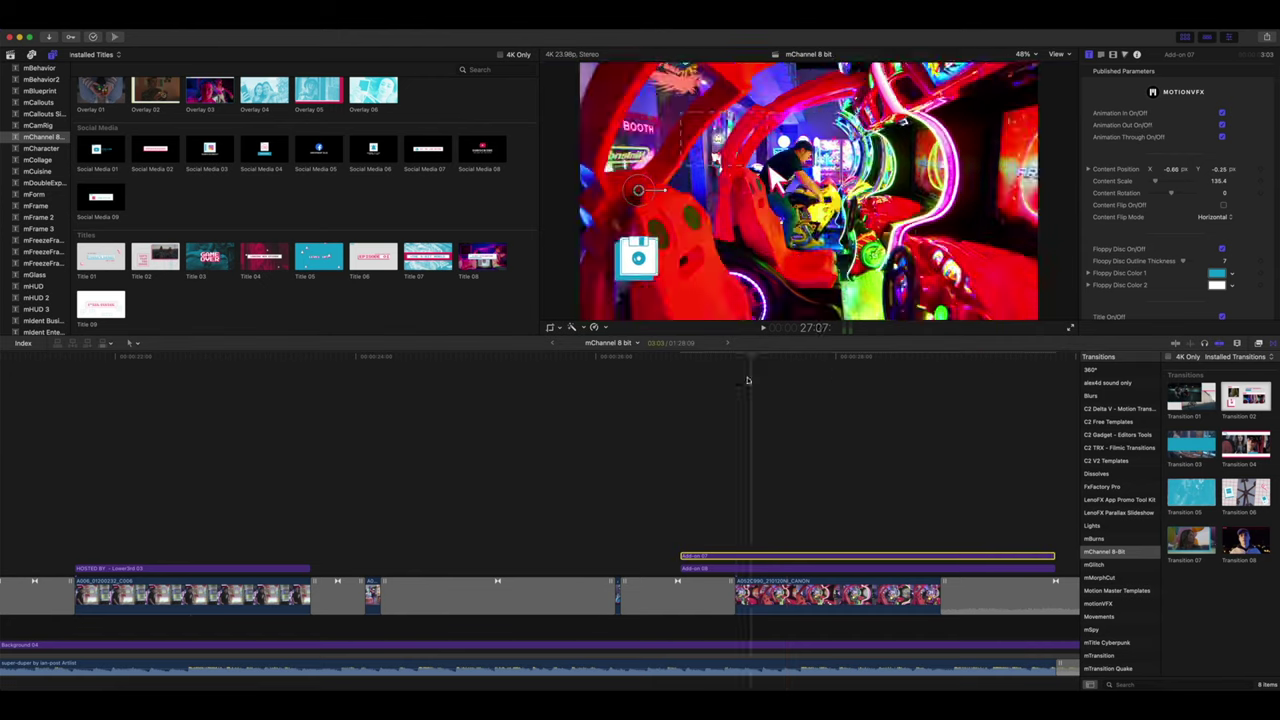
left_click(866, 380)
scroll(1140, 206, "down", 4)
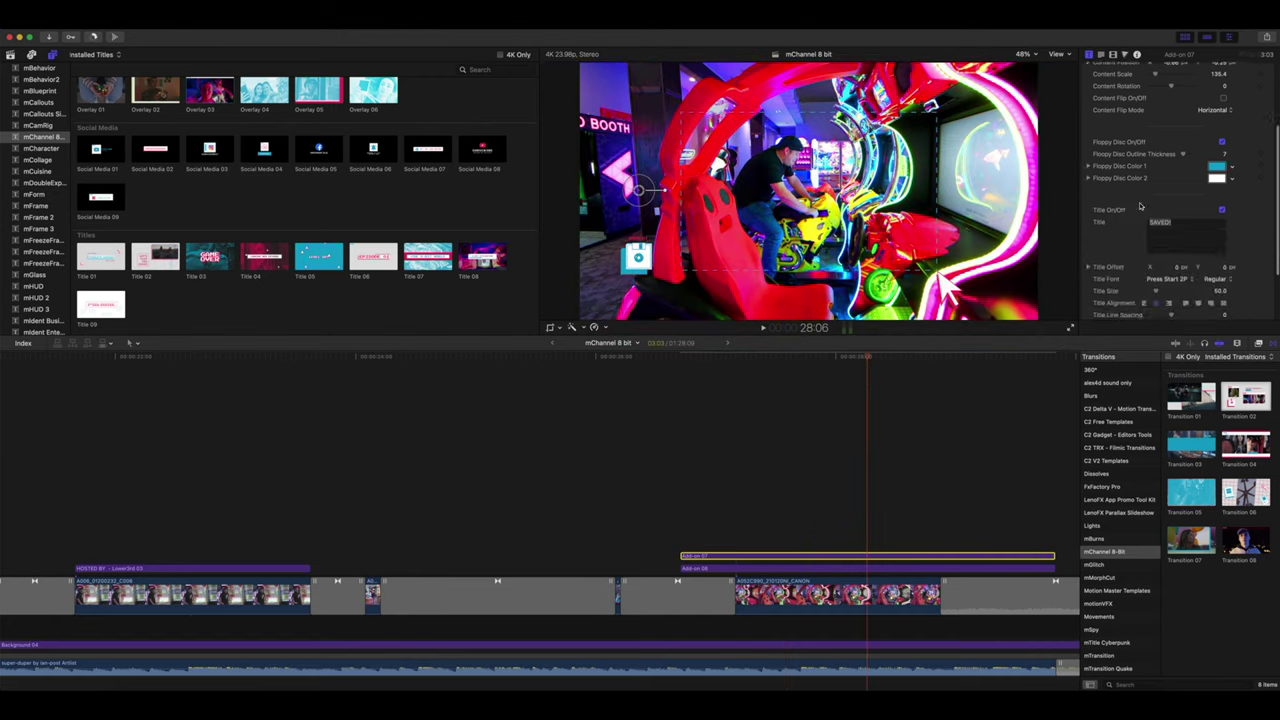
left_click_drag(1182, 220, 1101, 222)
type("SUPER COOL!")
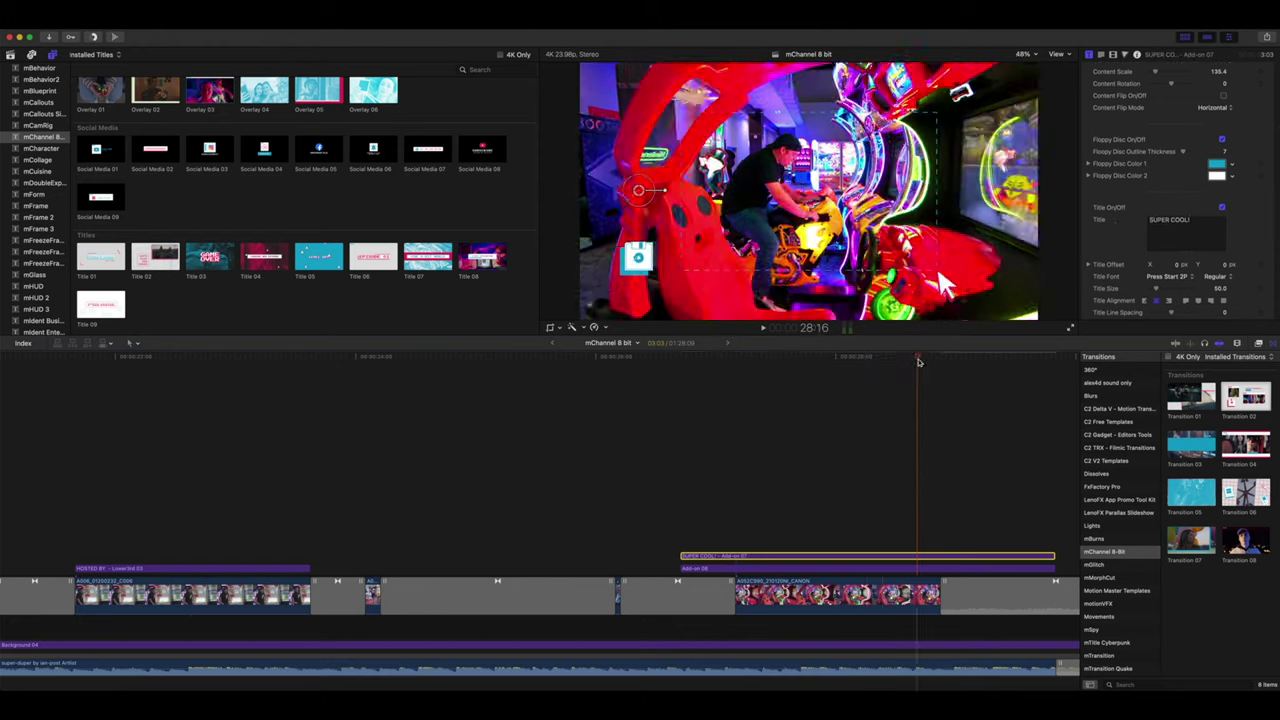
- Make the floppy disc magenta and widen the Add-on 08 frame to 1.35 by 0.57
left_click(1217, 165)
left_click(1203, 400)
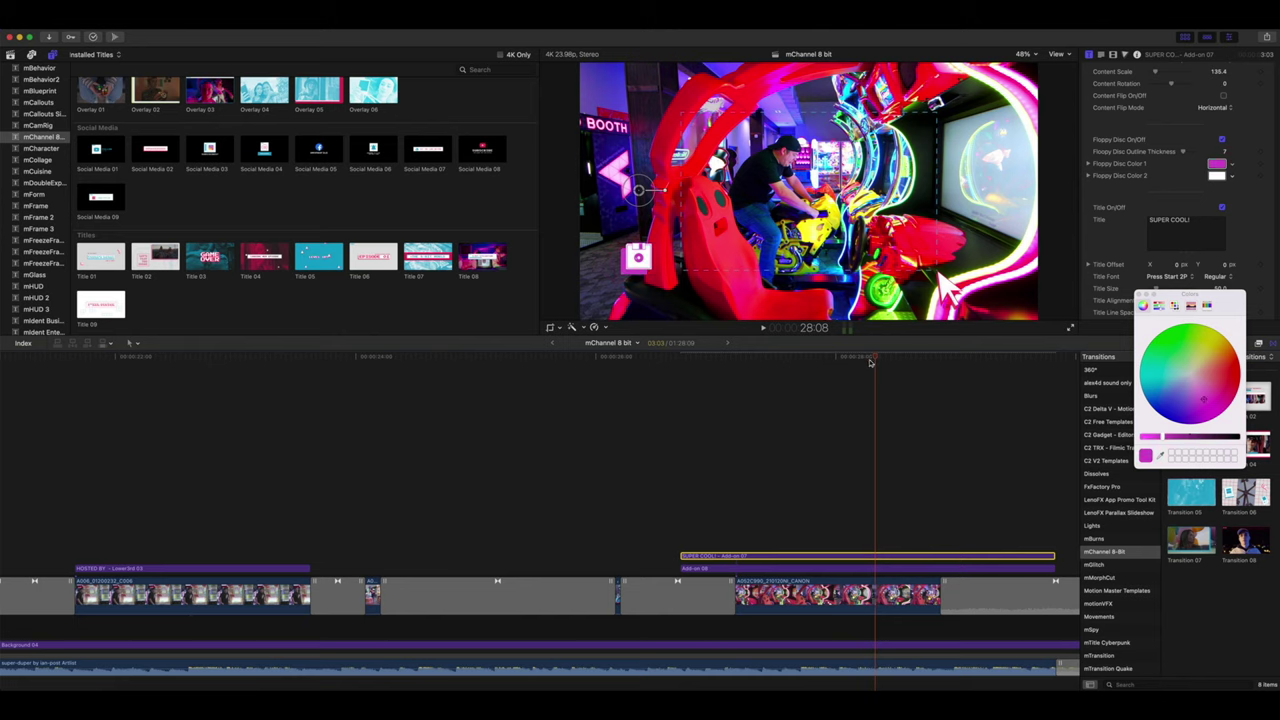
left_click(912, 357)
left_click(909, 569)
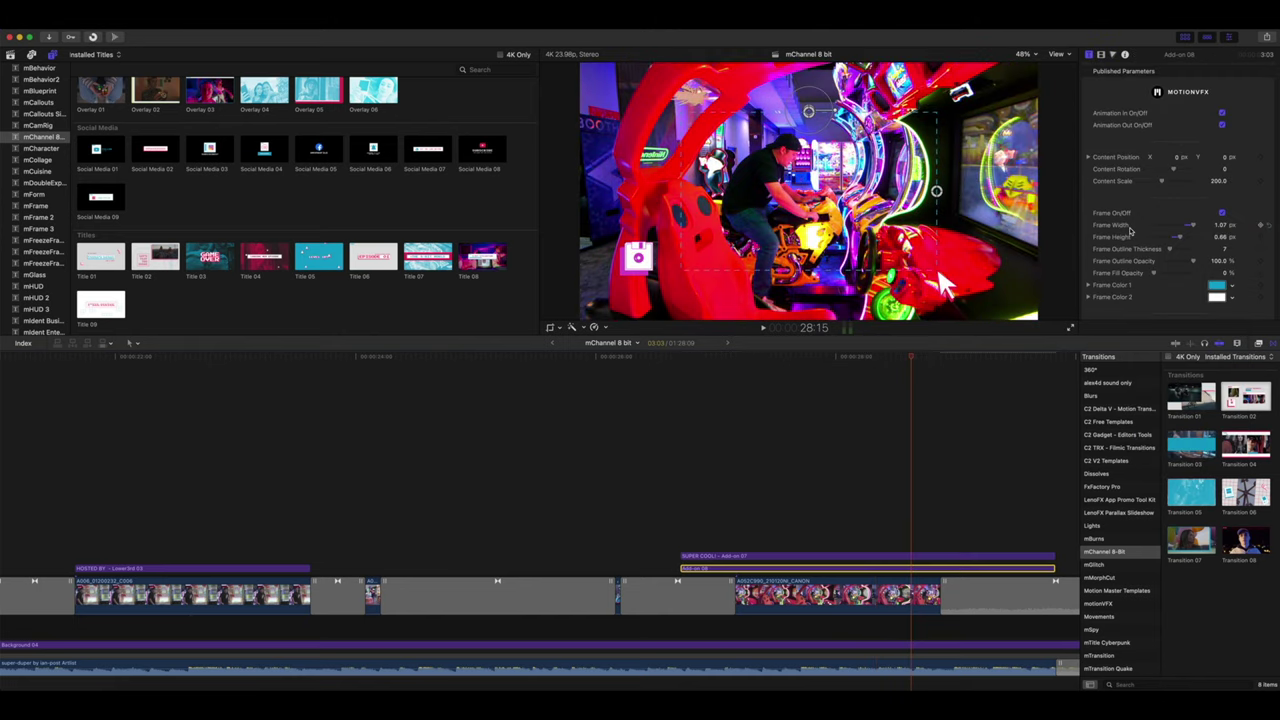
left_click_drag(937, 265, 959, 249)
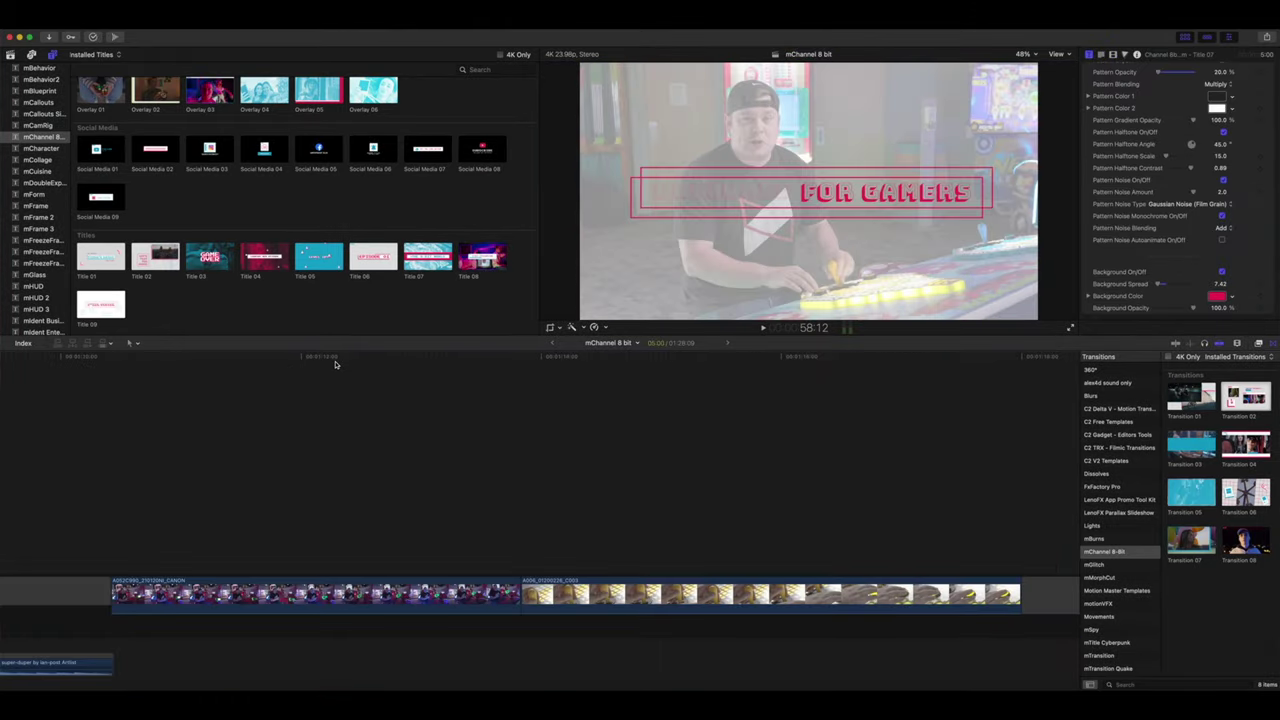
- Insert Transition 02 between the arcade clip and the A008 clip, then scrub through it
left_click_drag(335, 365, 353, 393)
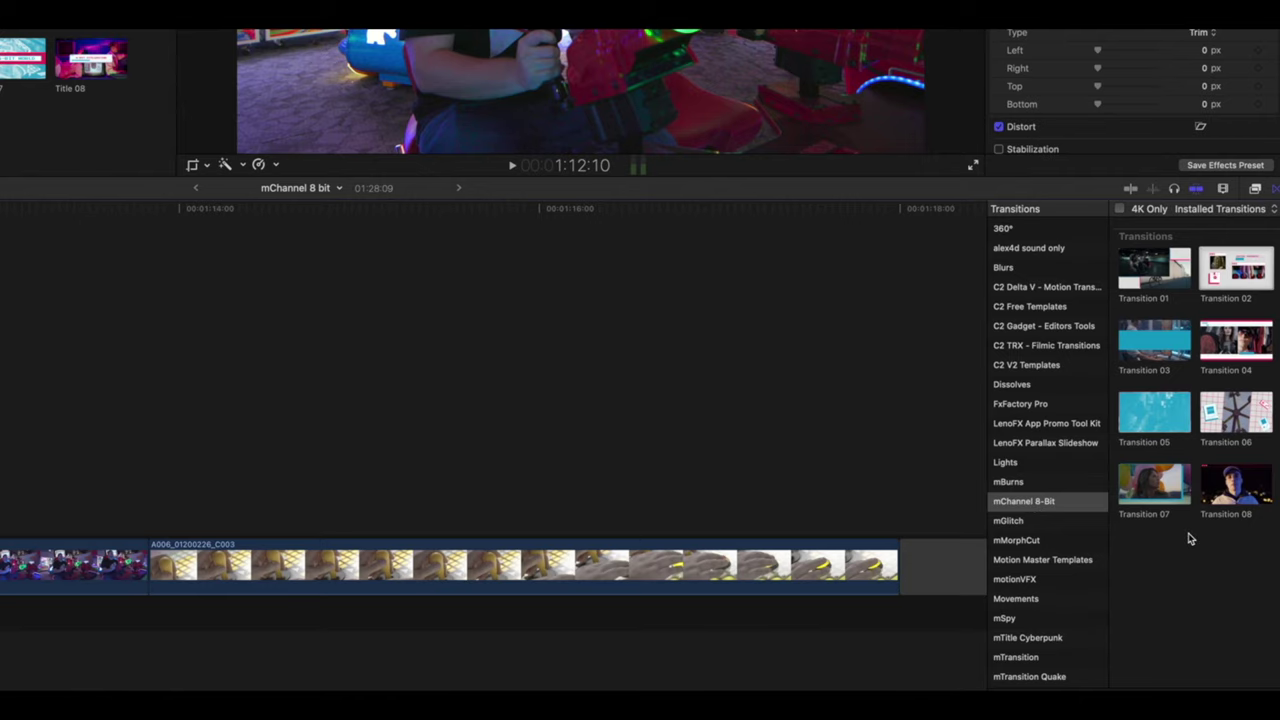
left_click_drag(1170, 490, 501, 400)
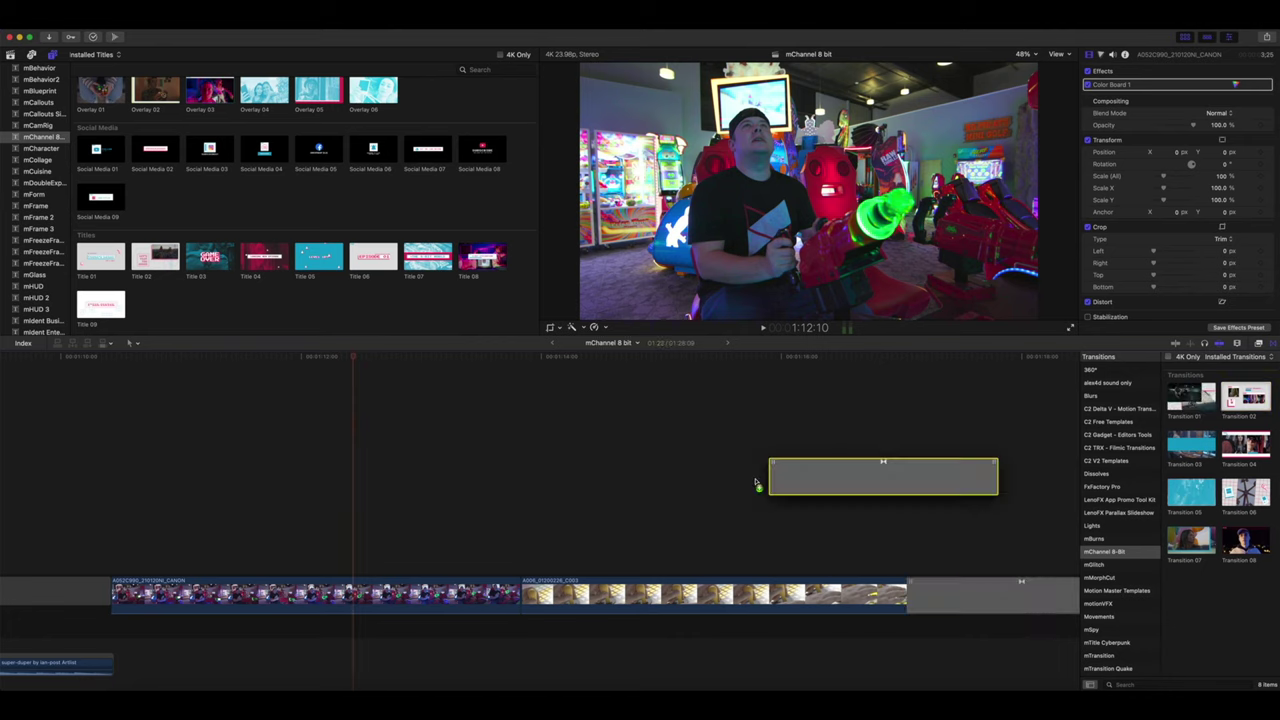
left_click_drag(757, 484, 486, 614)
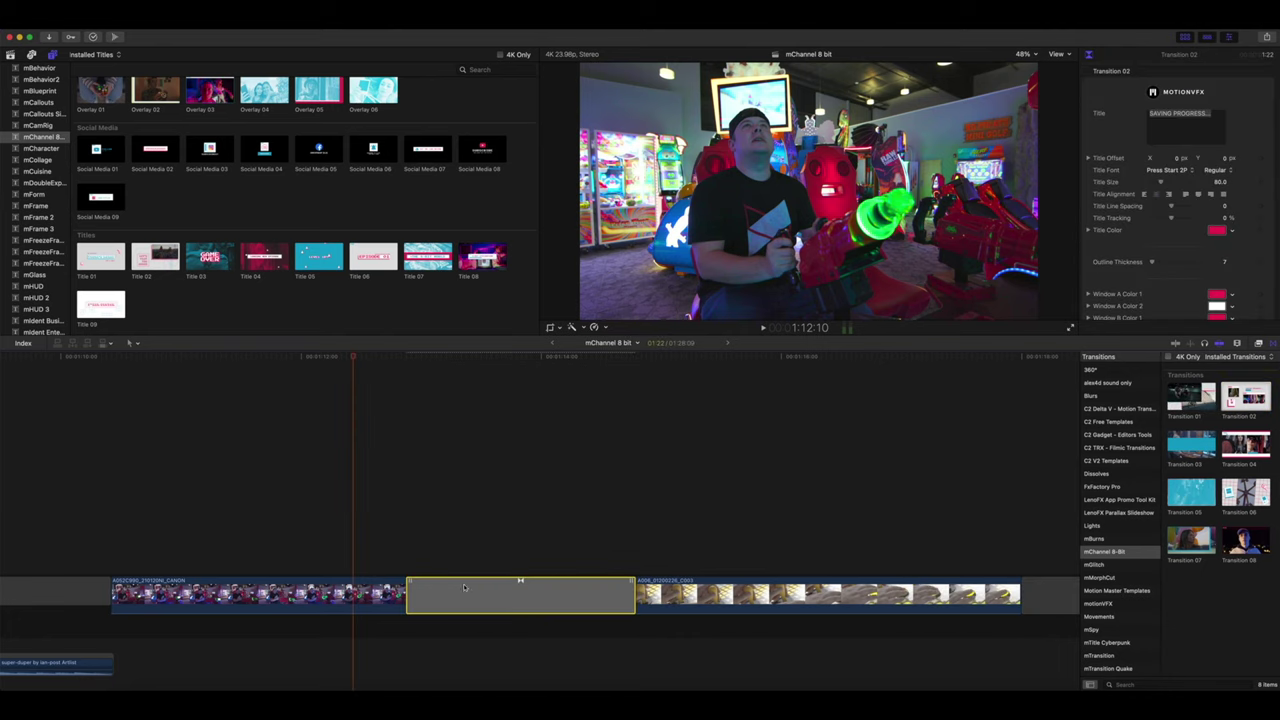
left_click_drag(355, 354, 938, 413)
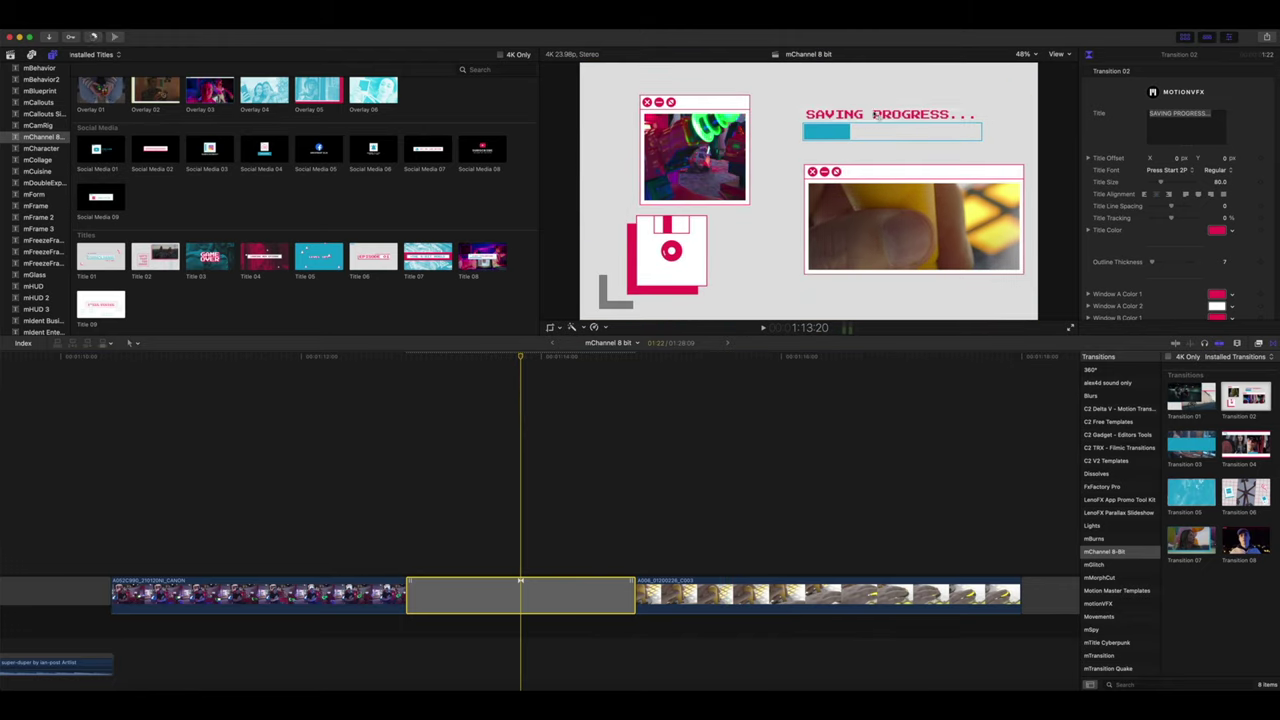
- Change the transition's title to MOTIONVFX.COM and set its window colour to green
left_click_drag(1215, 115, 1101, 114)
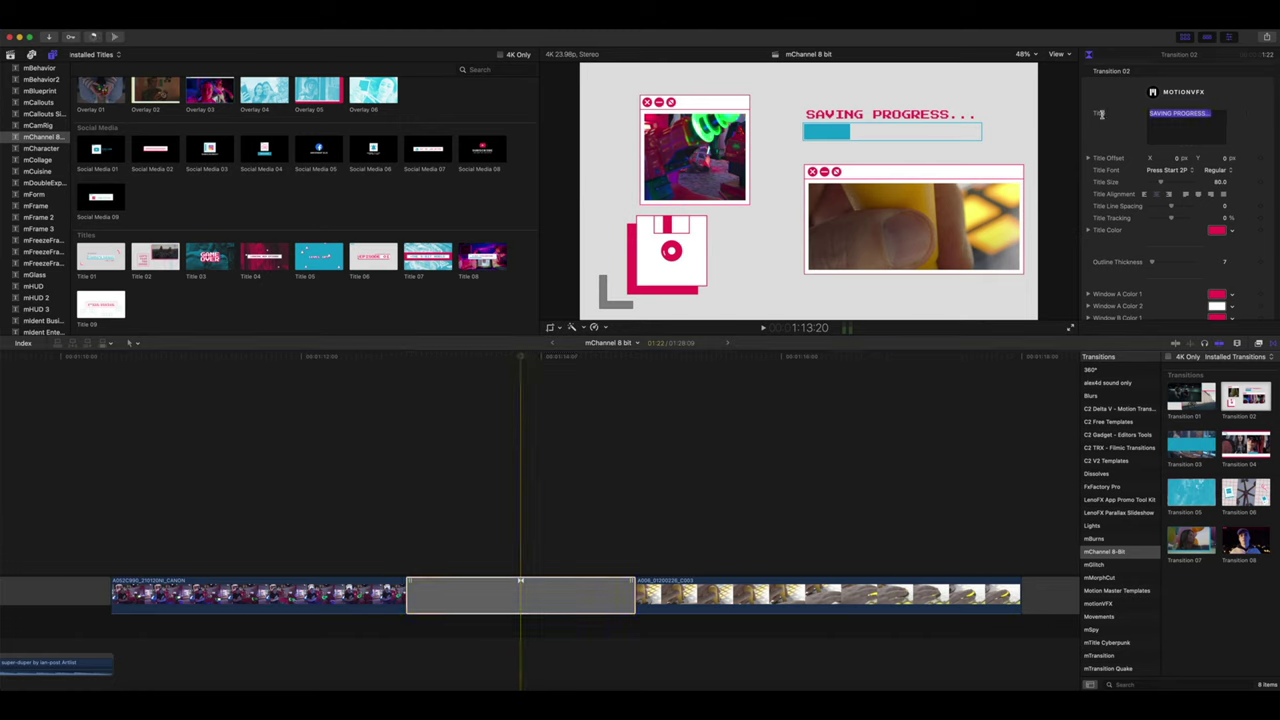
type("MOTIONVFX.COM")
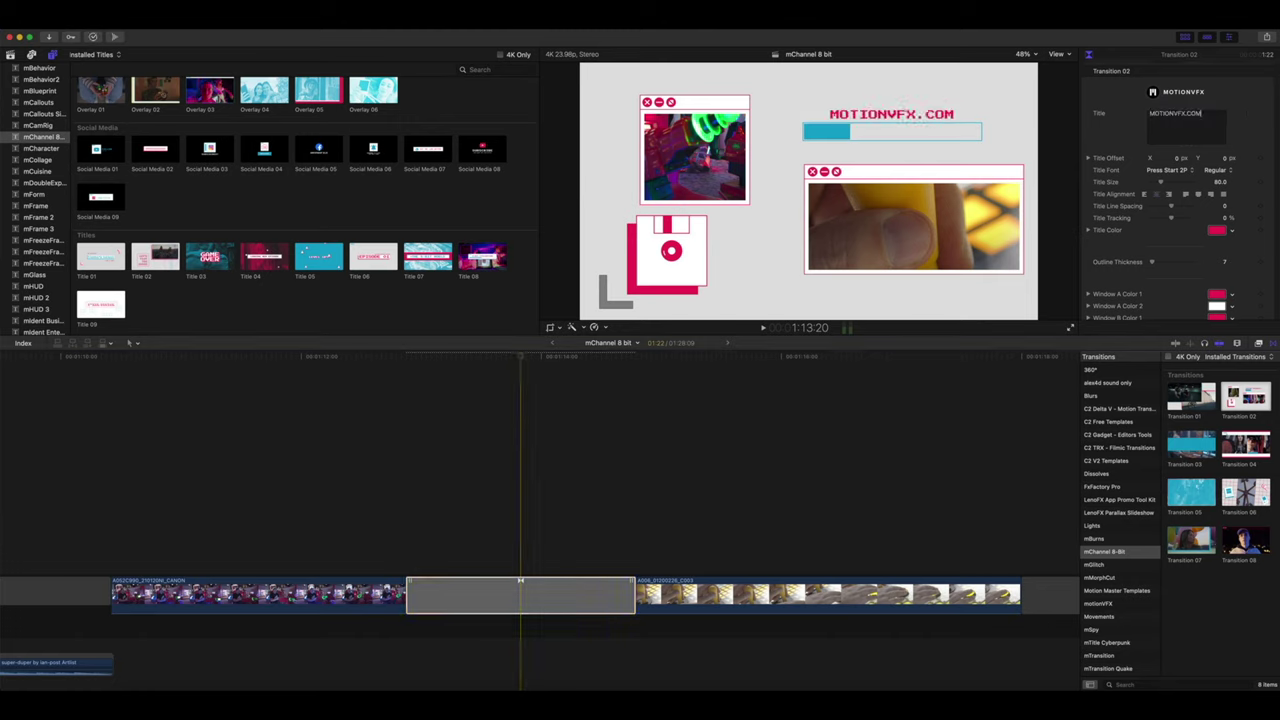
left_click(1216, 294)
left_click(1204, 323)
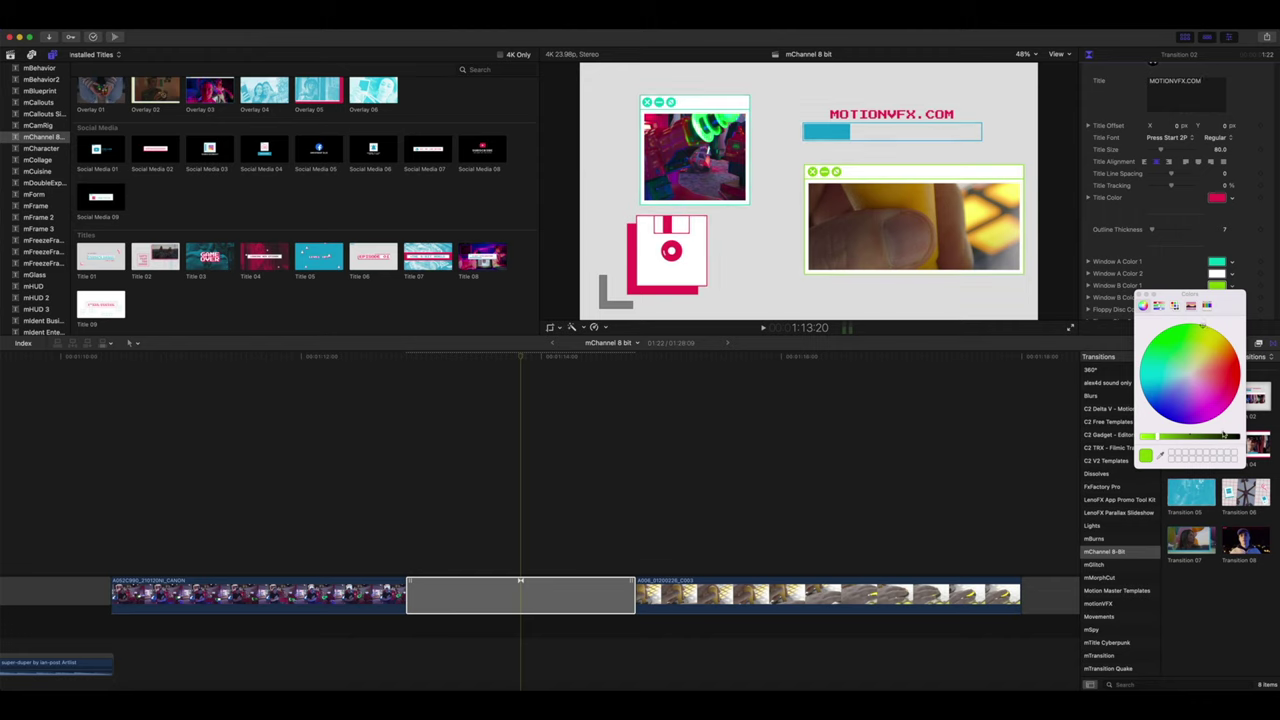
left_click(528, 385)
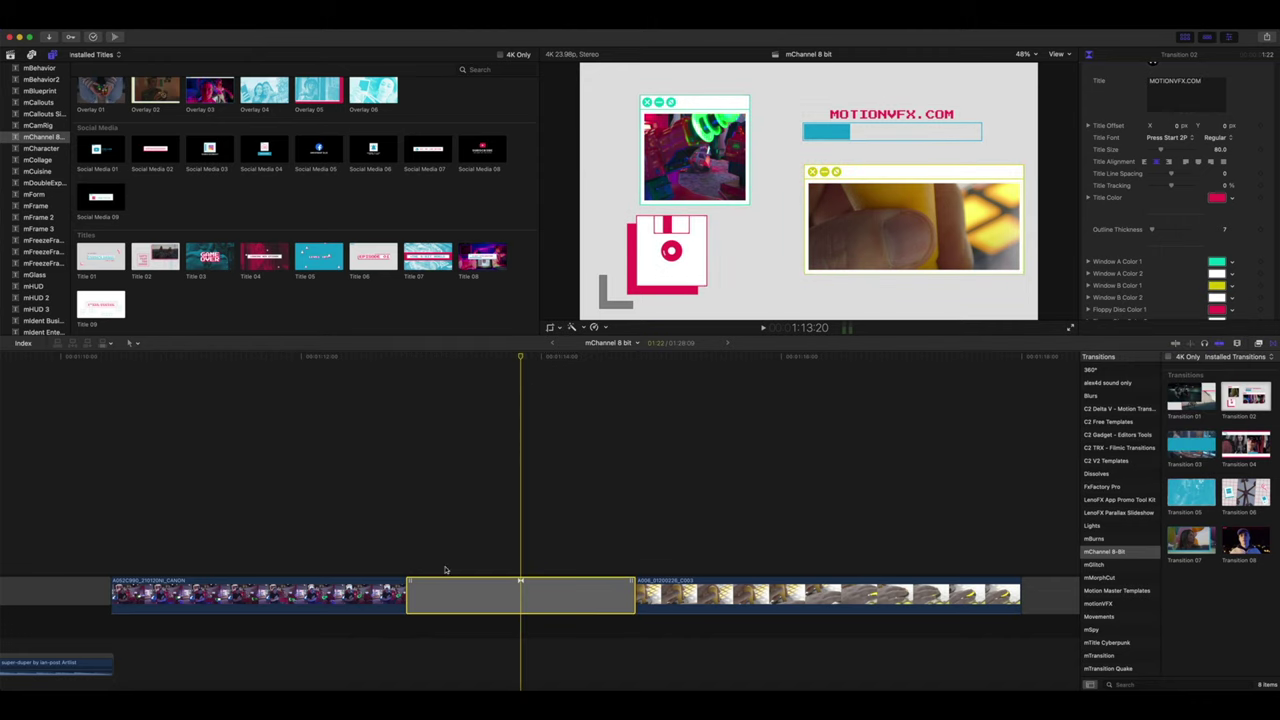
- Lengthen the transition to 04:00 and play it back from the start
left_click_drag(408, 598, 285, 598)
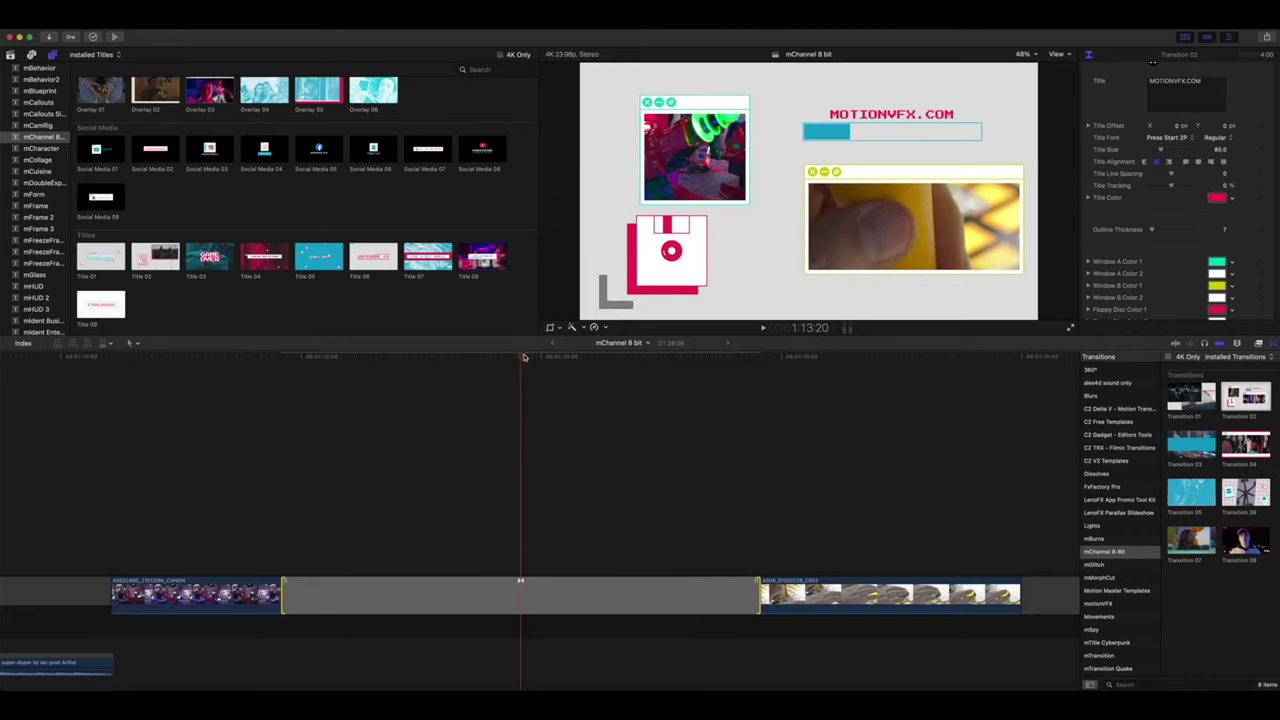
left_click(283, 372)
key("space")
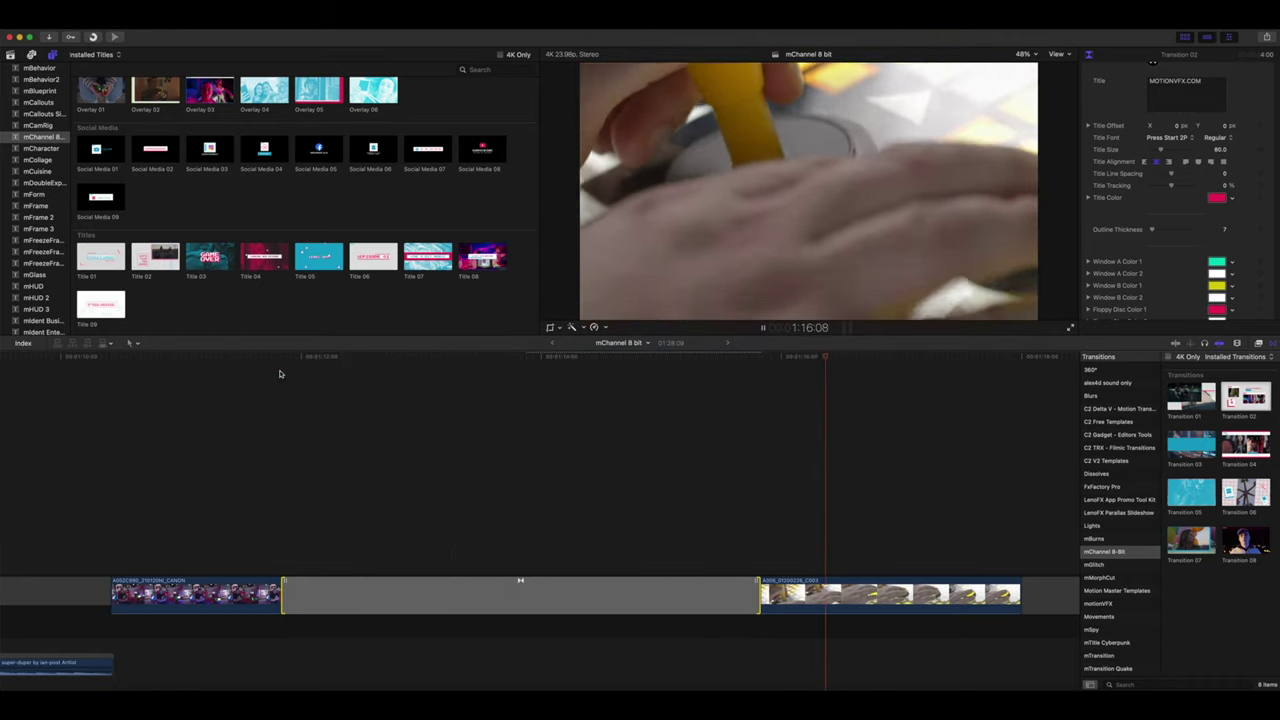
left_click(728, 352)
- Place Background 01's dotted grid beneath the slowed arcade clip at its start
scroll(681, 585, "right", 10)
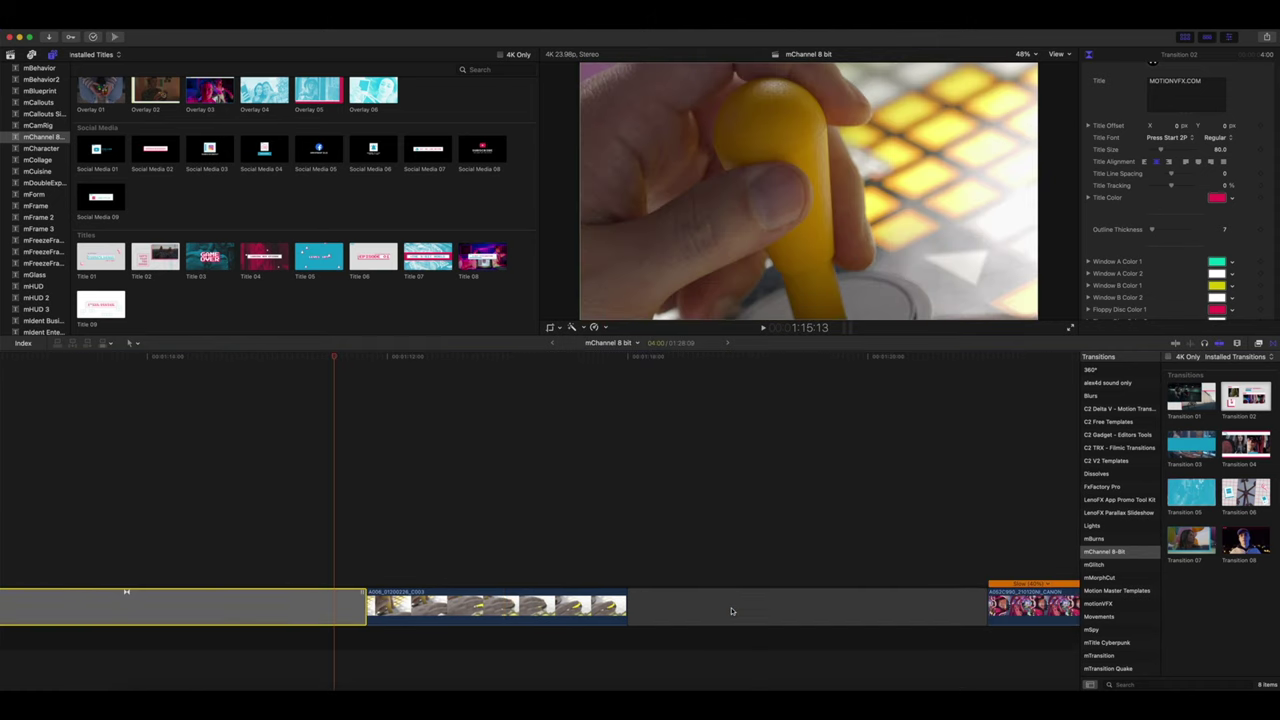
left_click(291, 363)
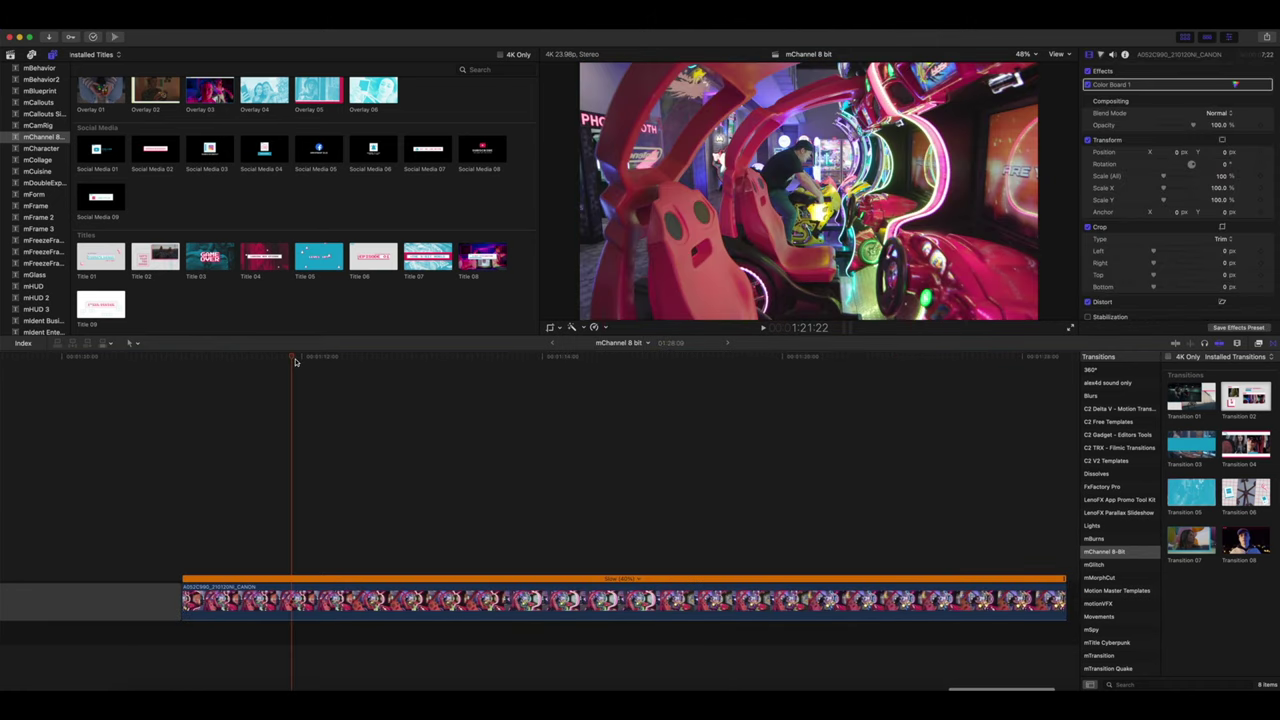
left_click(237, 363)
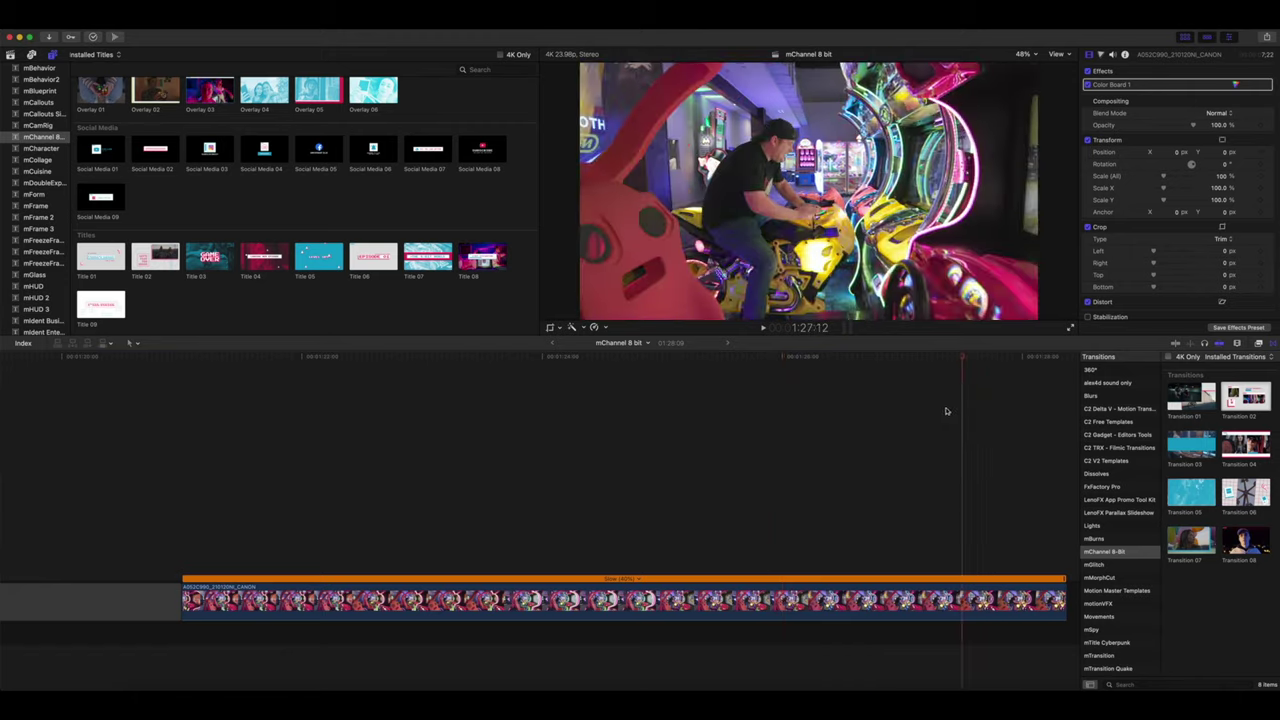
left_click(181, 400)
scroll(179, 221, "up", 5)
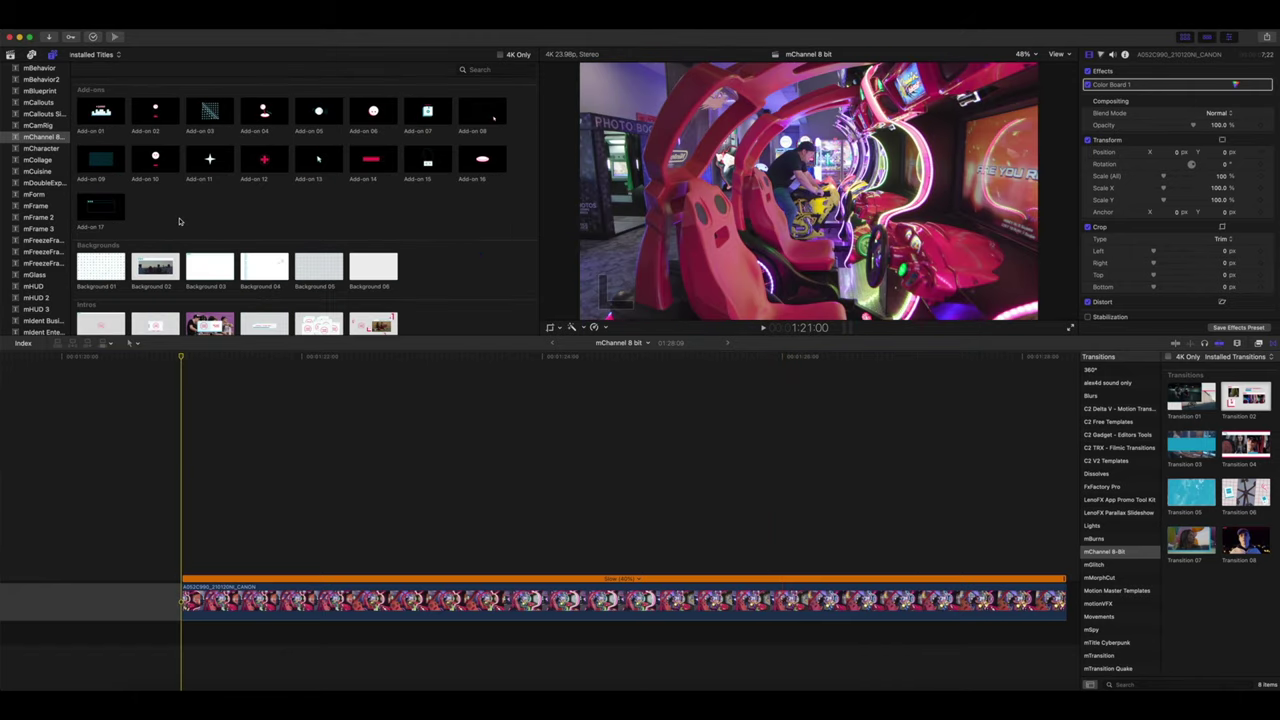
scroll(179, 221, "down", 1)
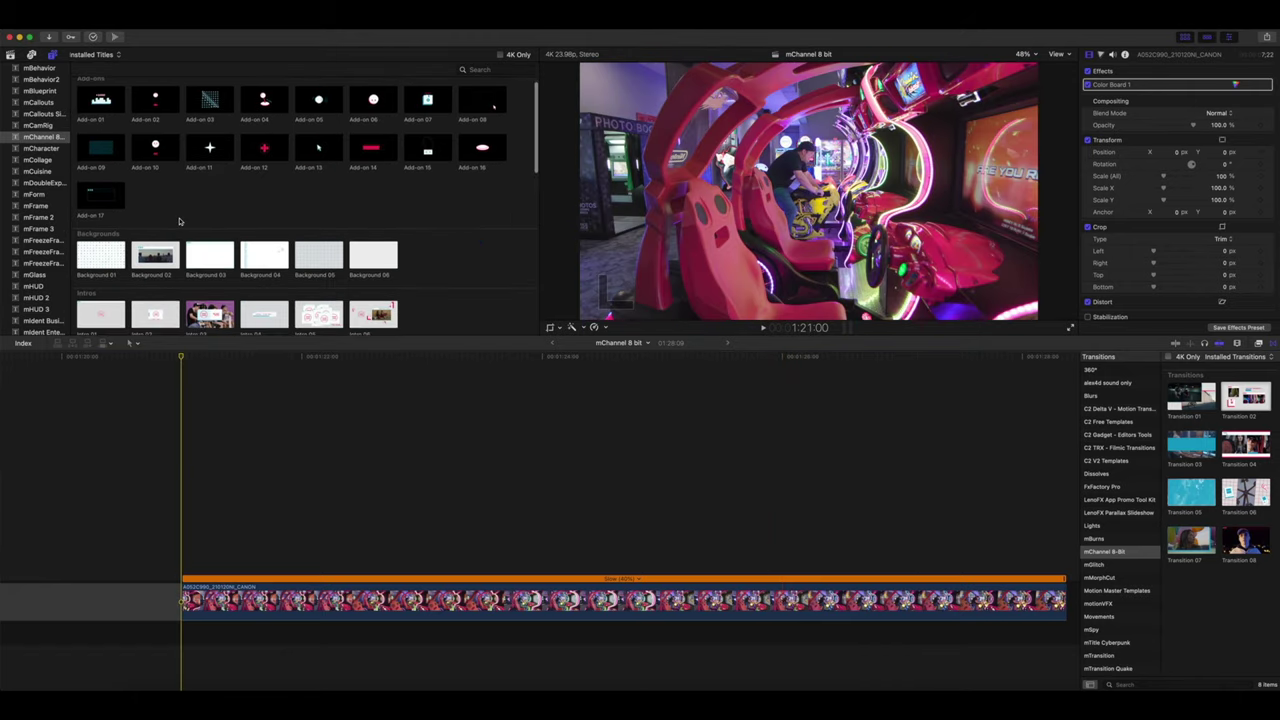
left_click_drag(95, 258, 188, 666)
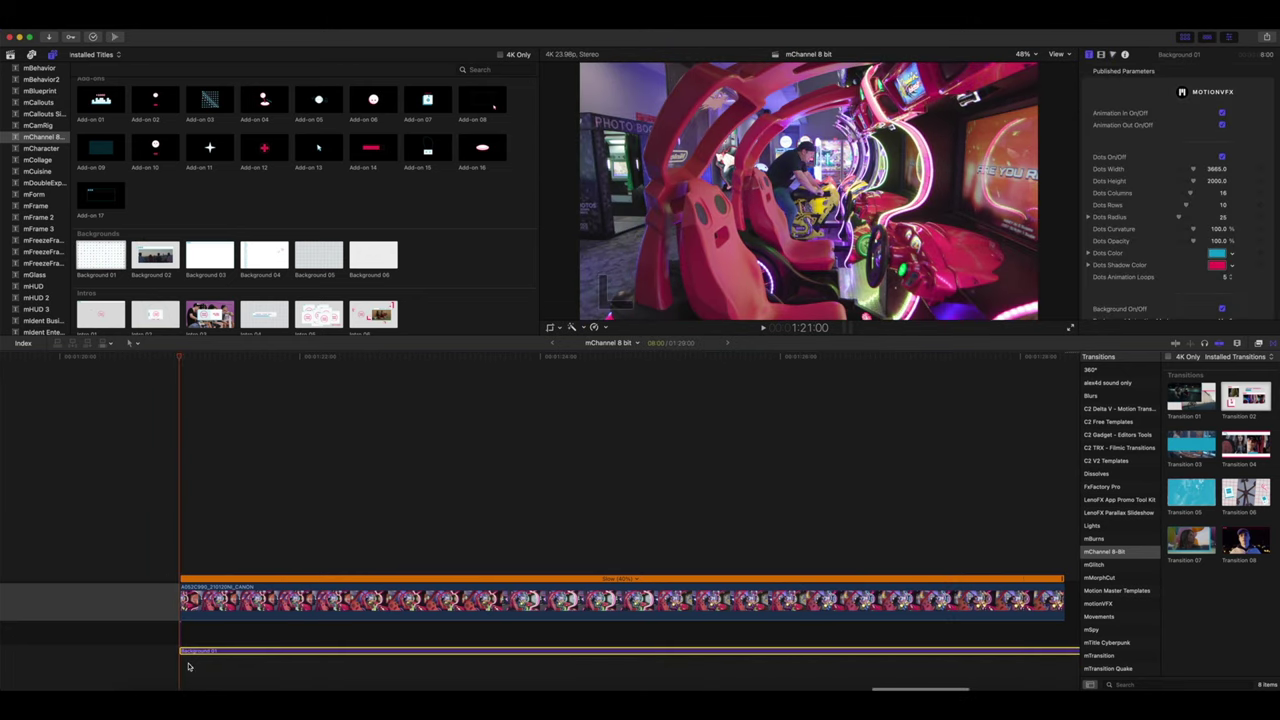
- Turn on Transform to scale the arcade clip down, and shift Background 01 to start earlier
left_click(196, 358)
left_click(228, 600)
left_click(557, 328)
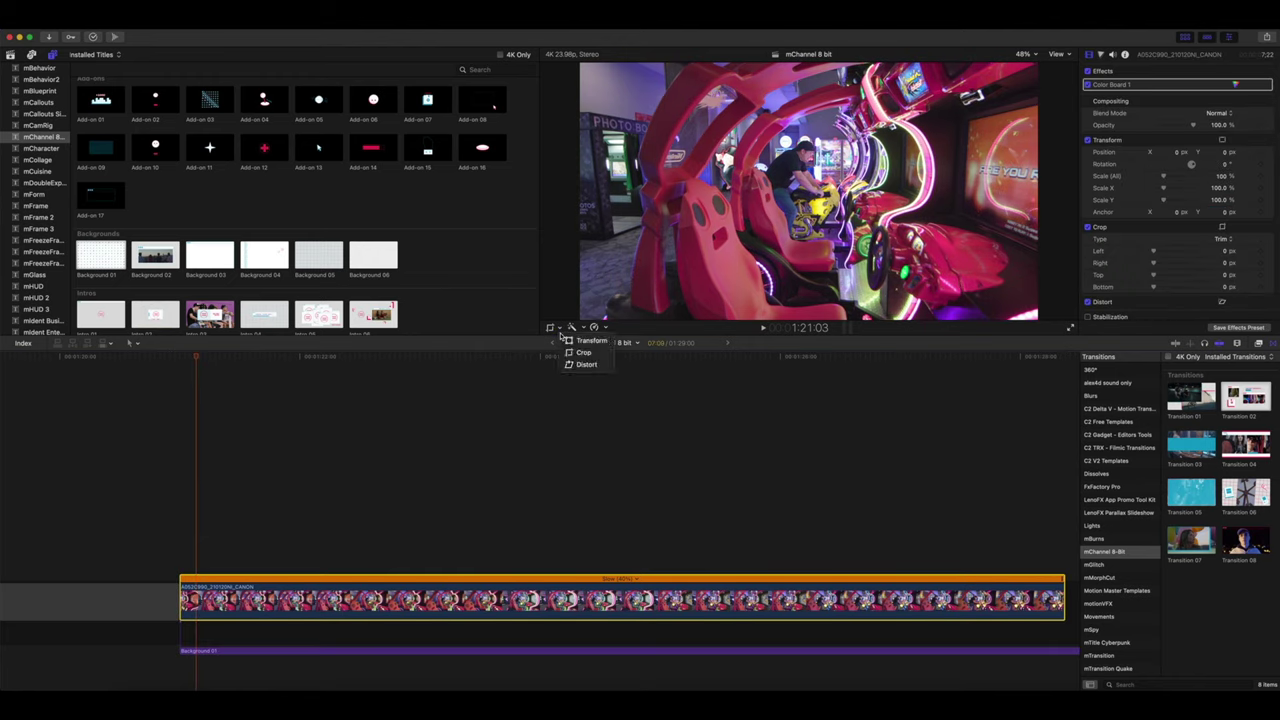
left_click(578, 340)
mouse_move(150, 652)
left_mouse_down()
mouse_move(172, 656)
mouse_move(132, 656)
left_mouse_up()
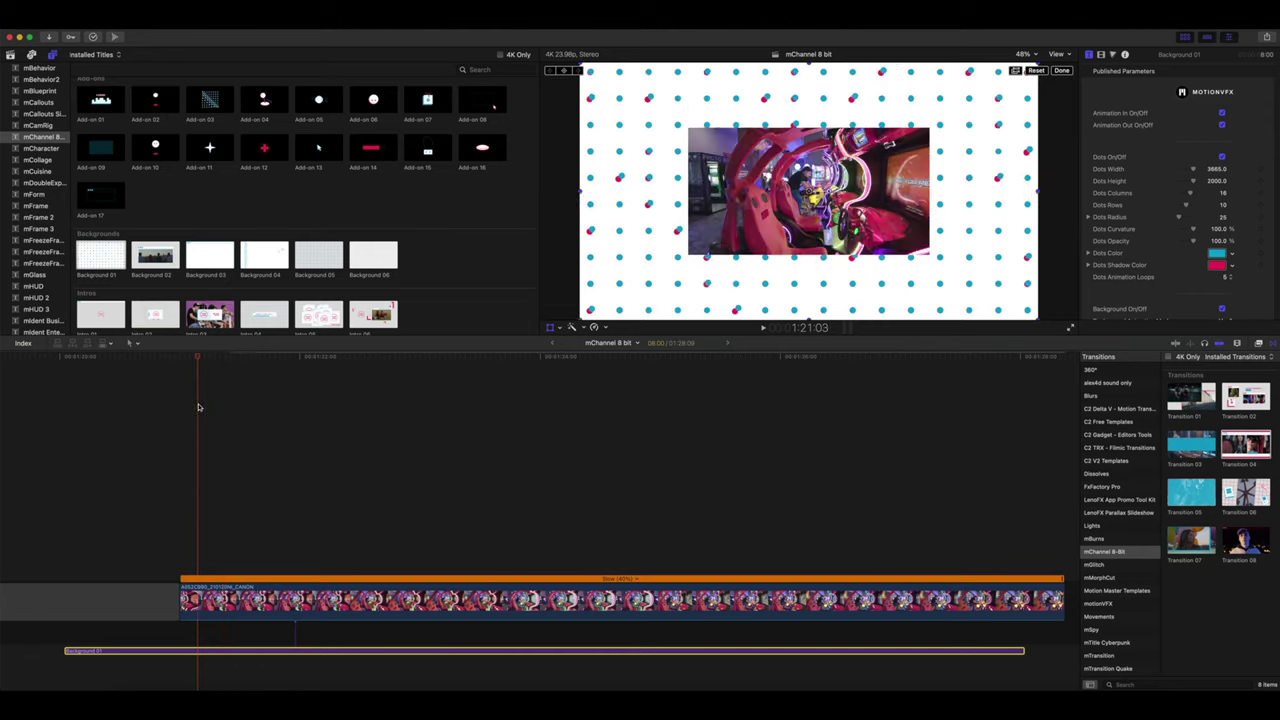
left_click(137, 420)
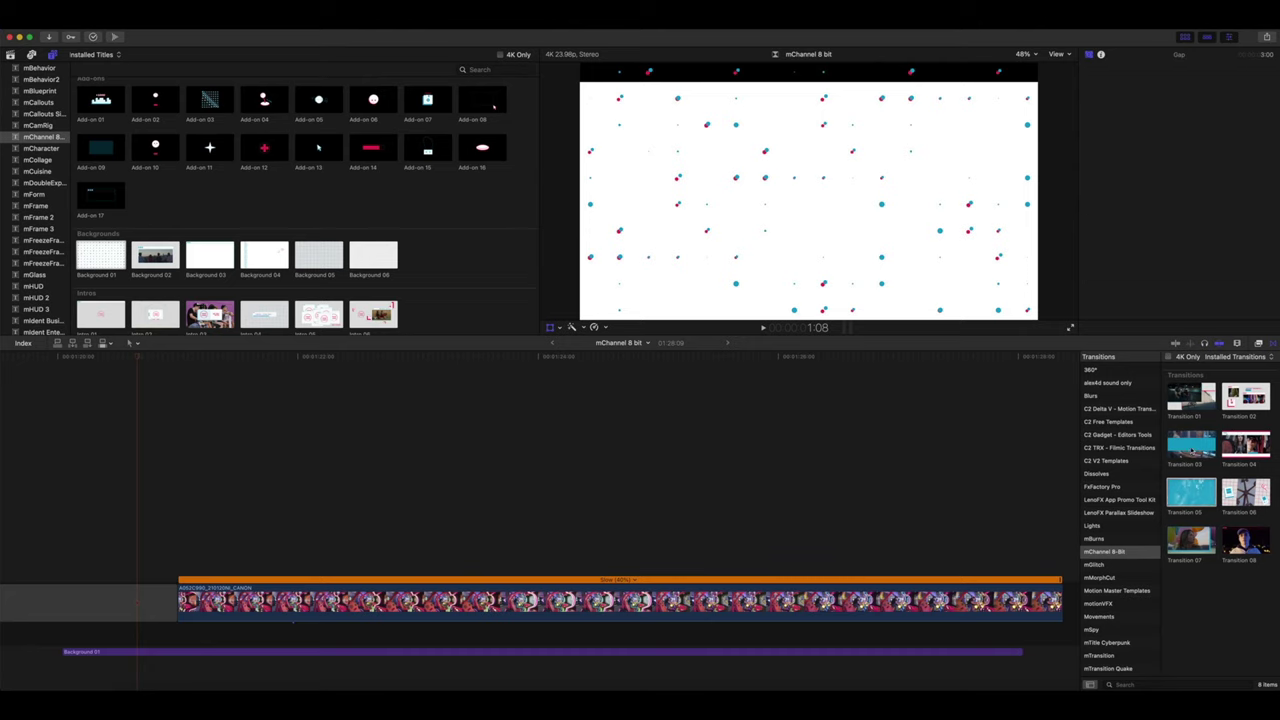
- Add Transition 03 at the arcade clip's start, untick Transition to/from Black, and scrub to preview
left_click_drag(1191, 444, 150, 605)
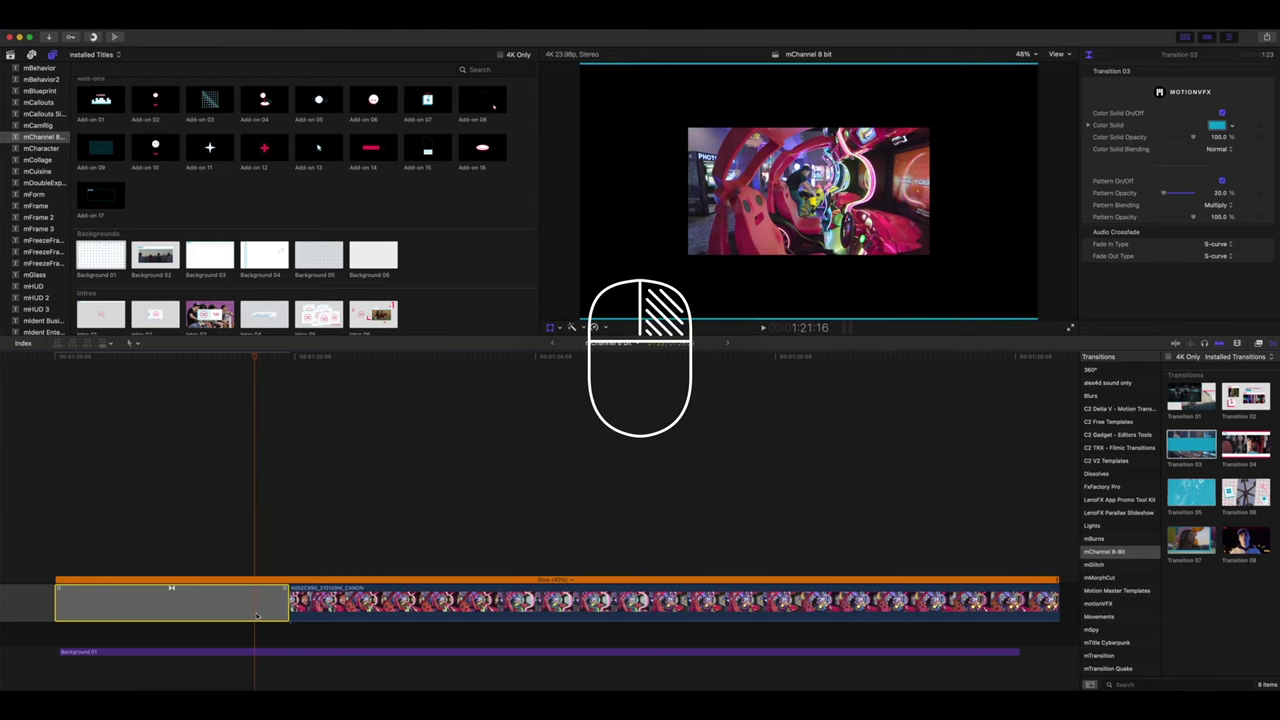
right_click(256, 615)
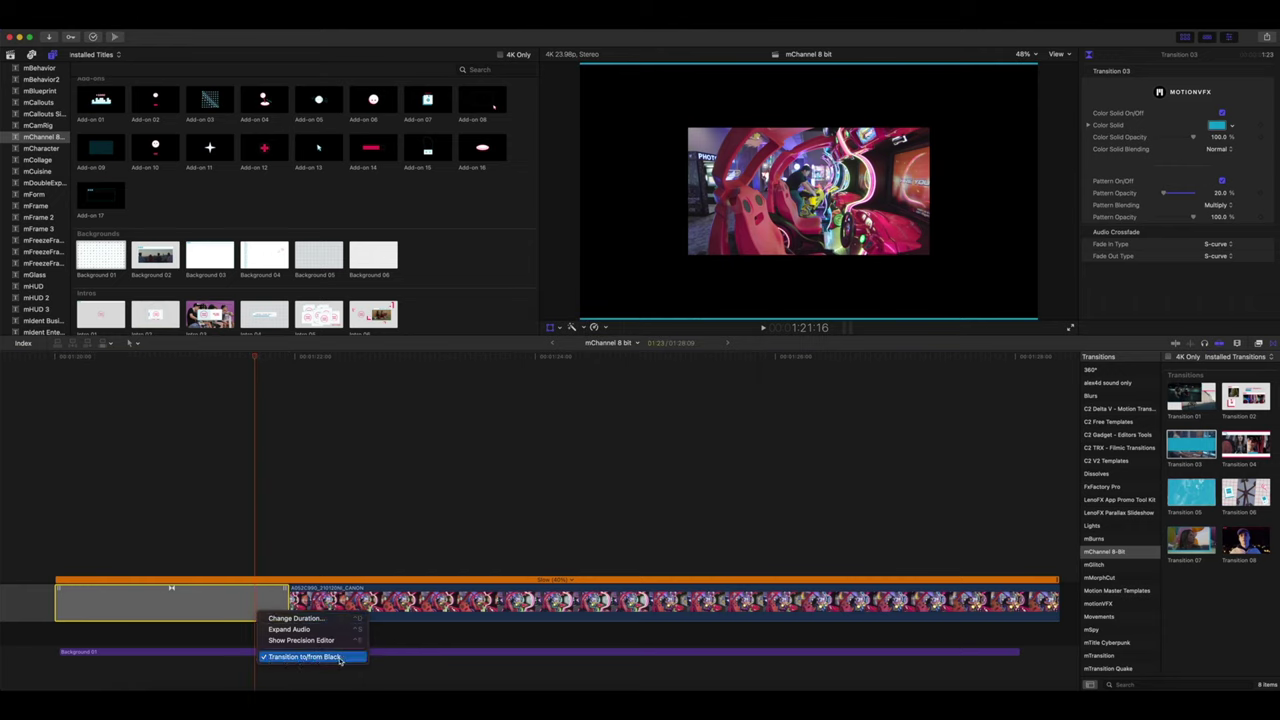
left_click(305, 657)
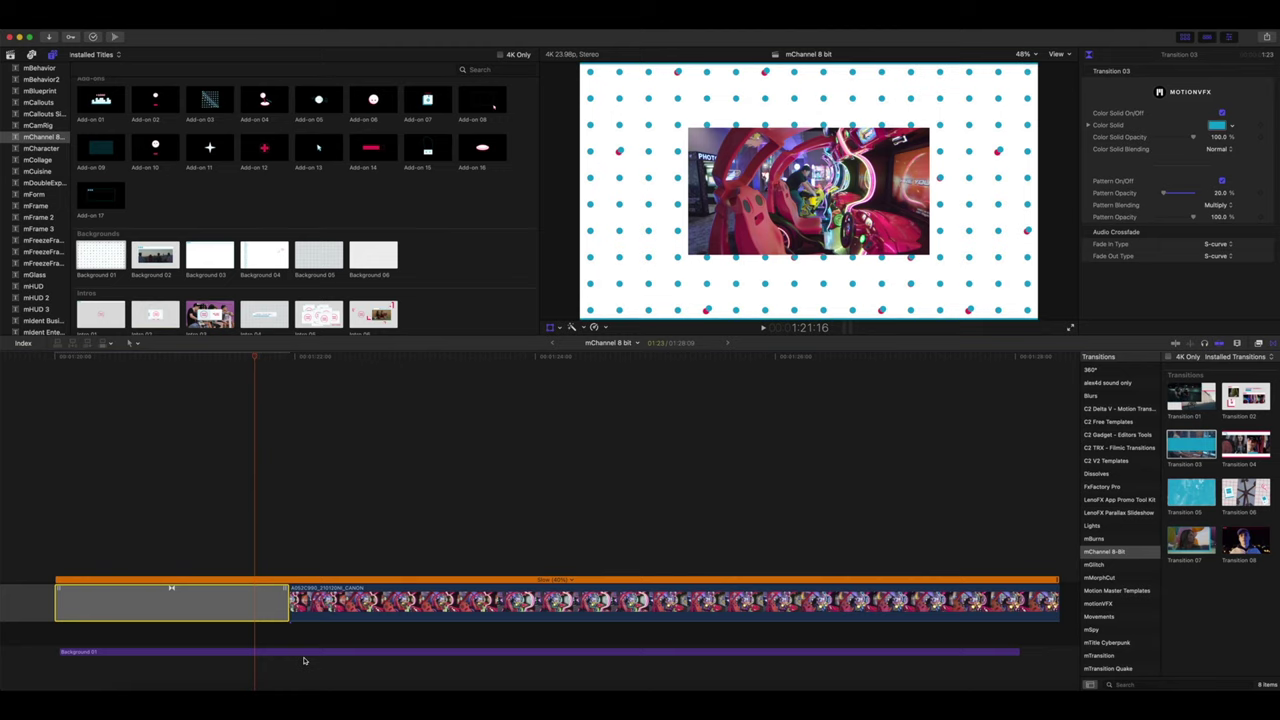
left_click_drag(255, 360, 438, 410)
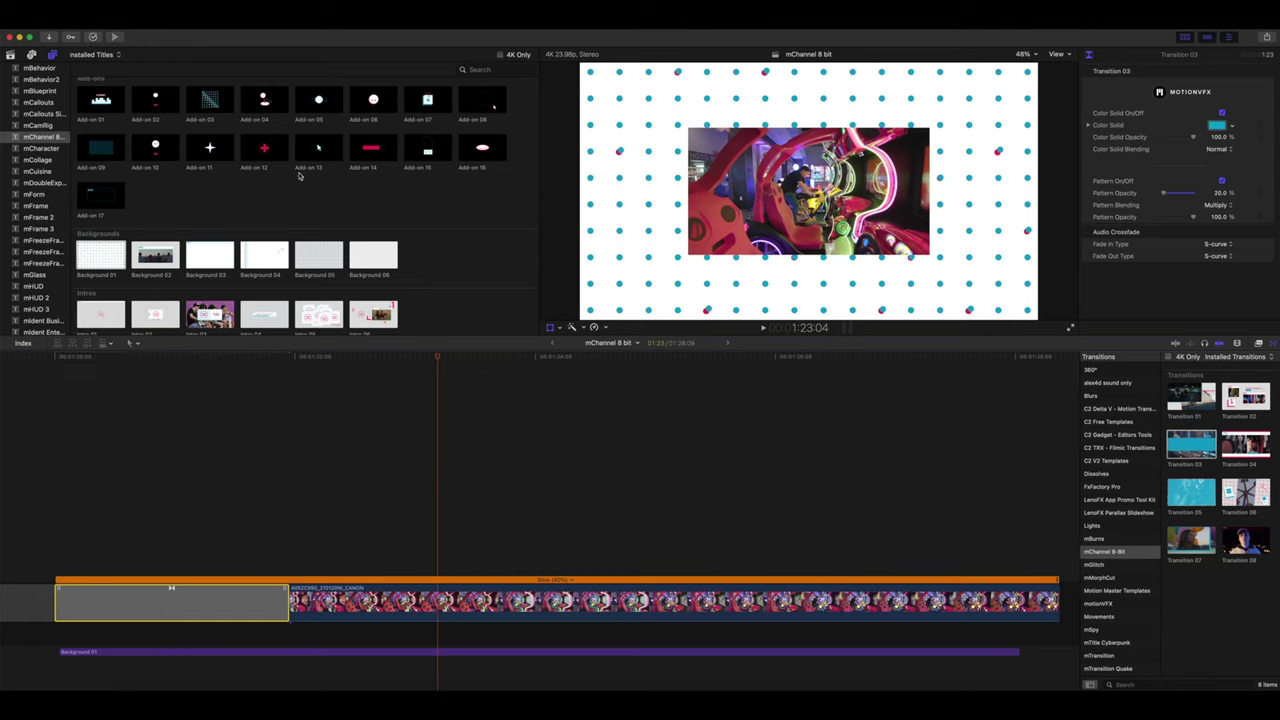
- Layer the joystick add-on above the arcade clip and move it to the frame's left
left_click_drag(262, 107, 178, 553)
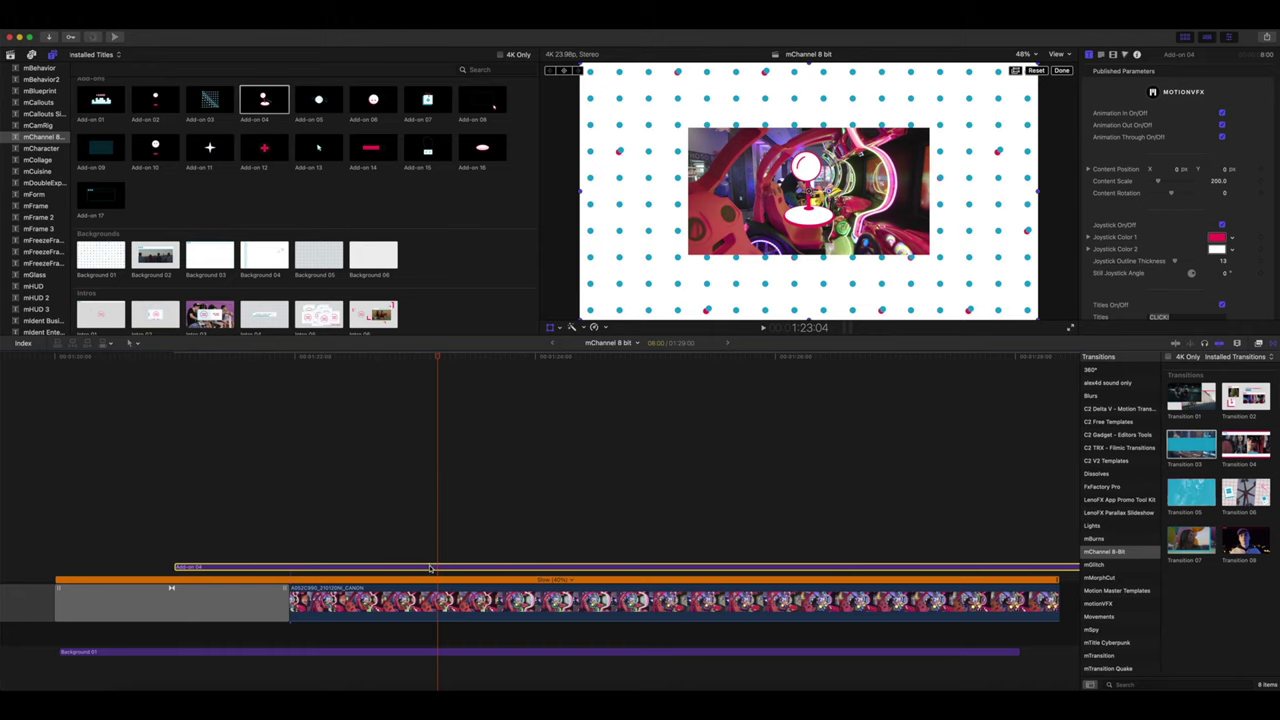
left_click(1061, 72)
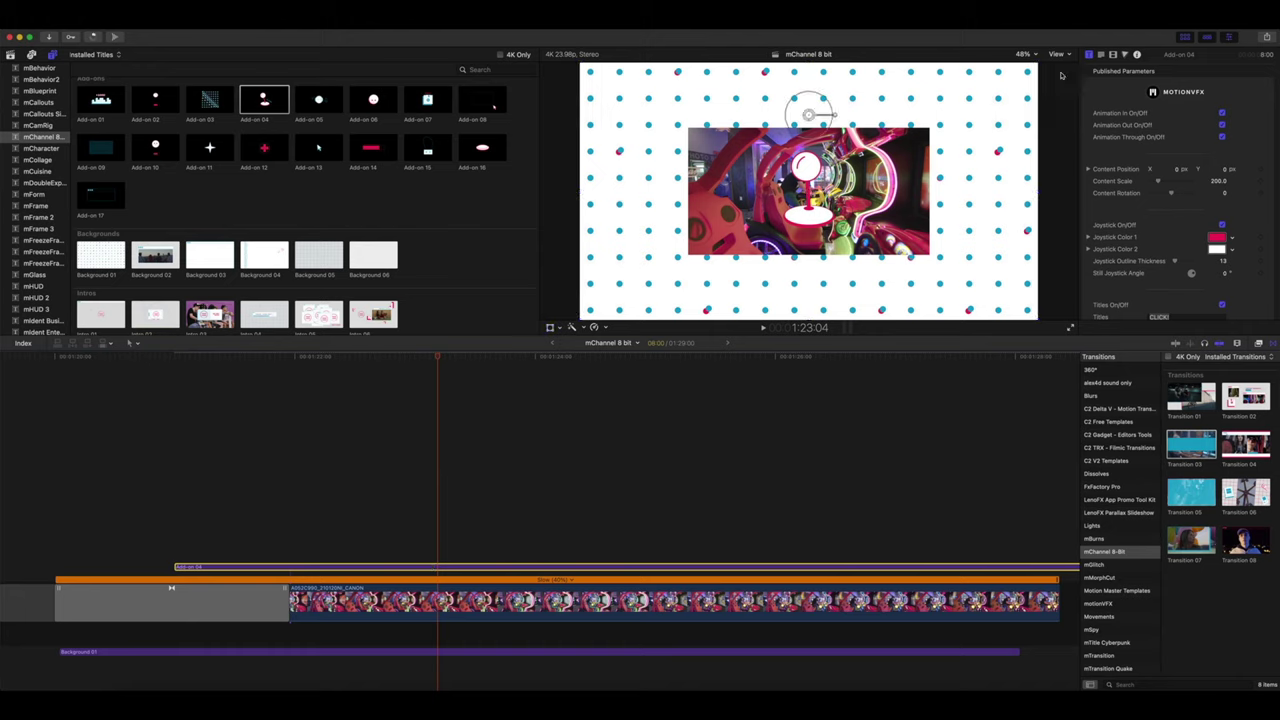
left_click_drag(808, 115, 660, 182)
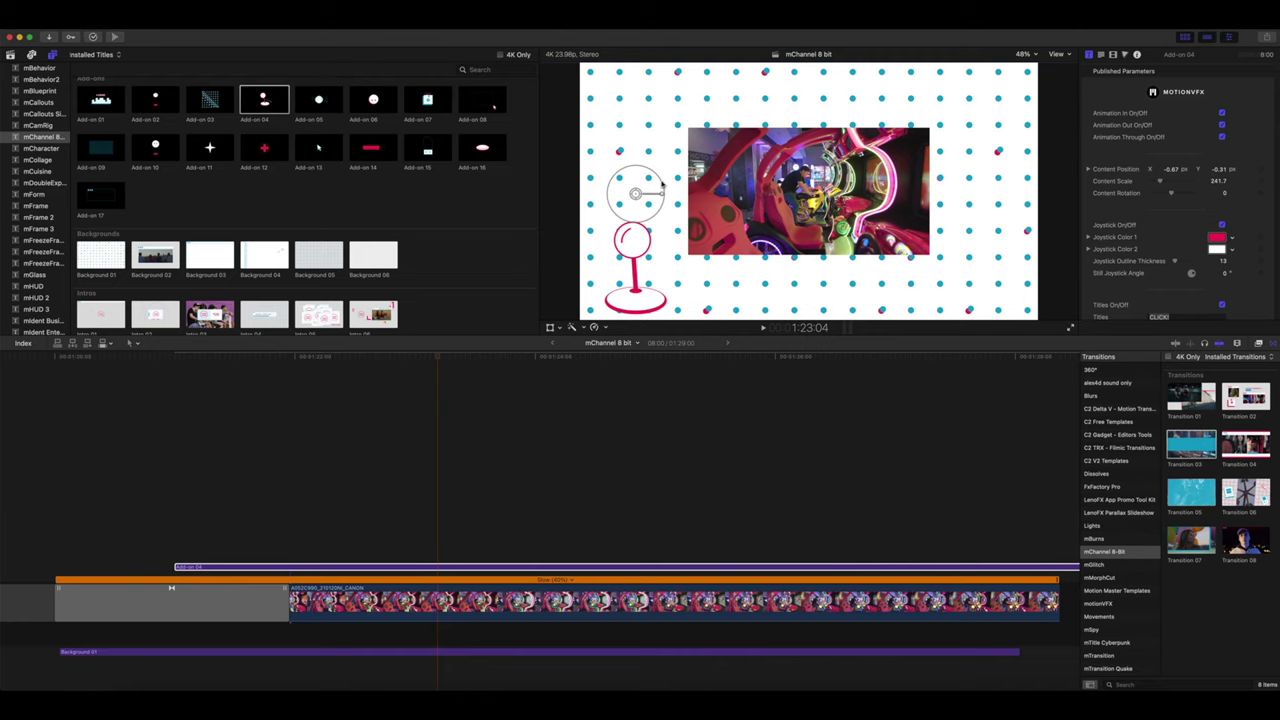
- Stack the floppy disk, emoticon and Add-on 08 graphics above the joystick
left_click_drag(427, 100, 177, 554)
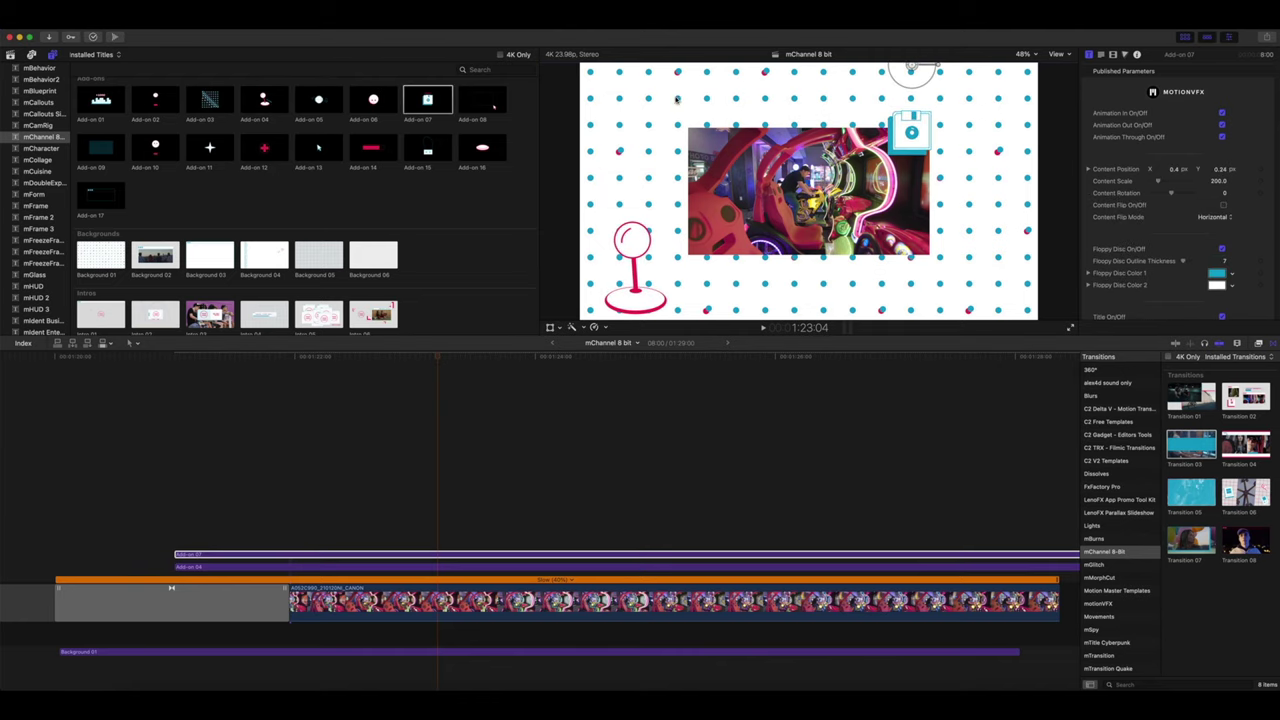
left_click_drag(155, 147, 177, 541)
left_click_drag(482, 99, 177, 528)
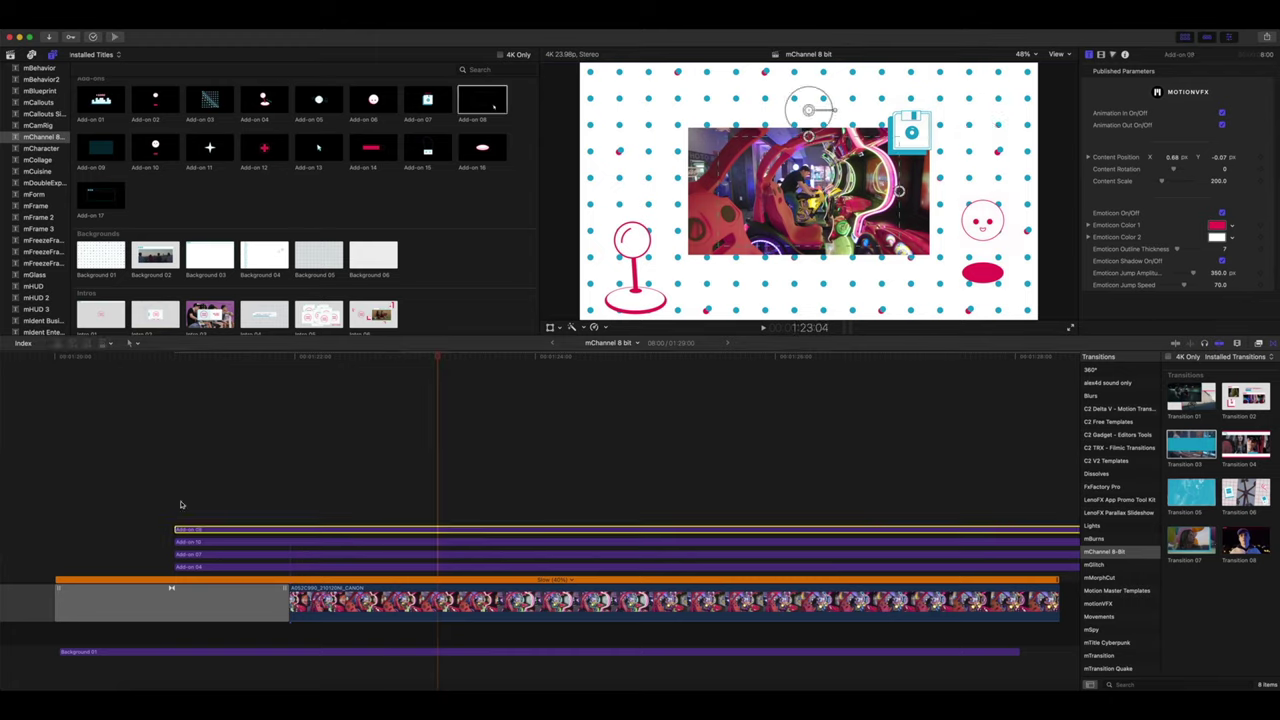